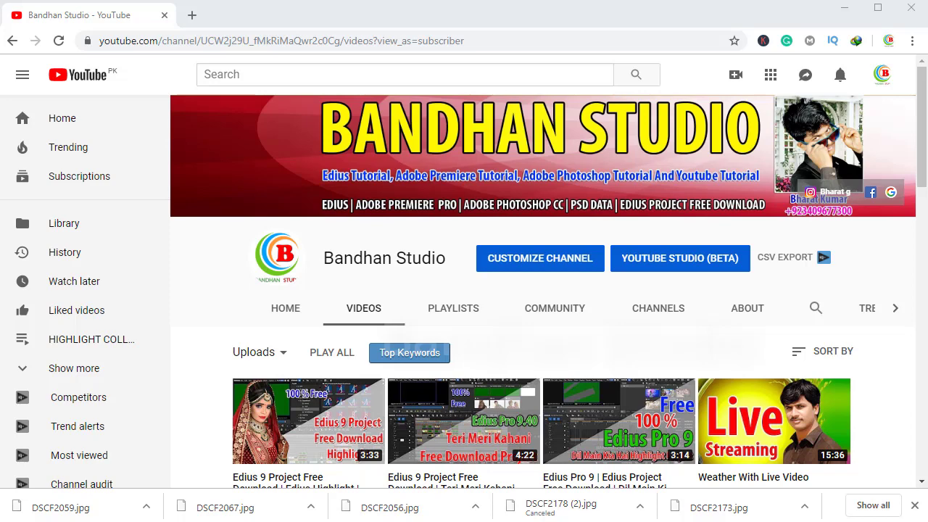
Step: Switch to EDIUS and add one V track above the 2 V track
{"action": "left_click", "coordinate": [844, 9]}
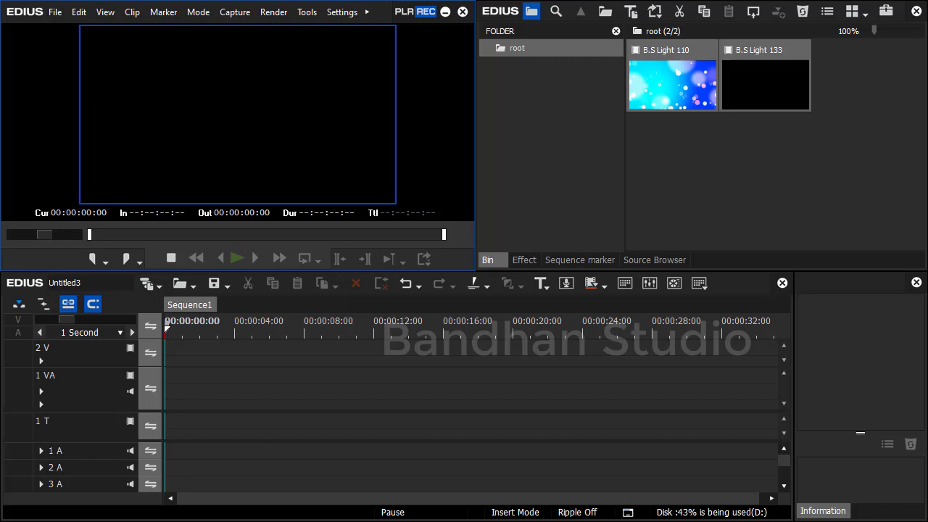
{"action": "right_click", "coordinate": [93, 358]}
{"action": "mouse_move", "coordinate": [197, 476]}
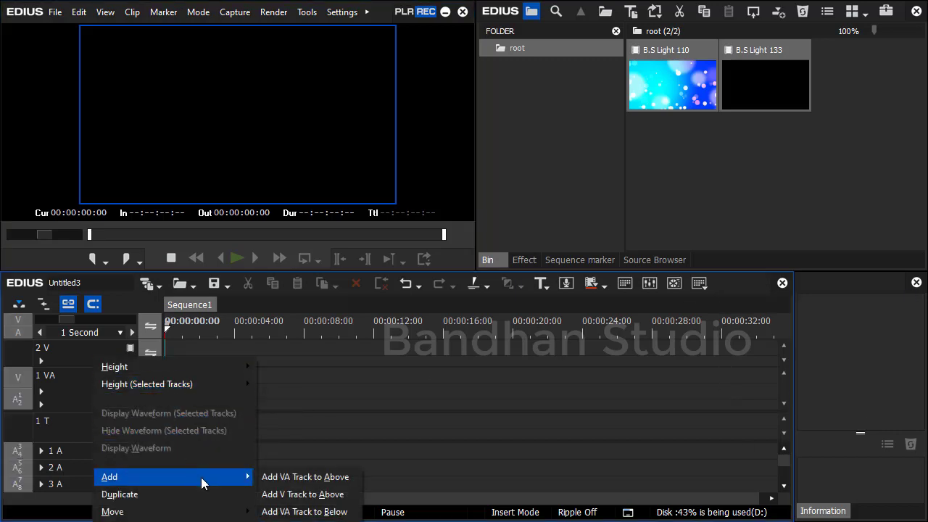
{"action": "left_click", "coordinate": [280, 495]}
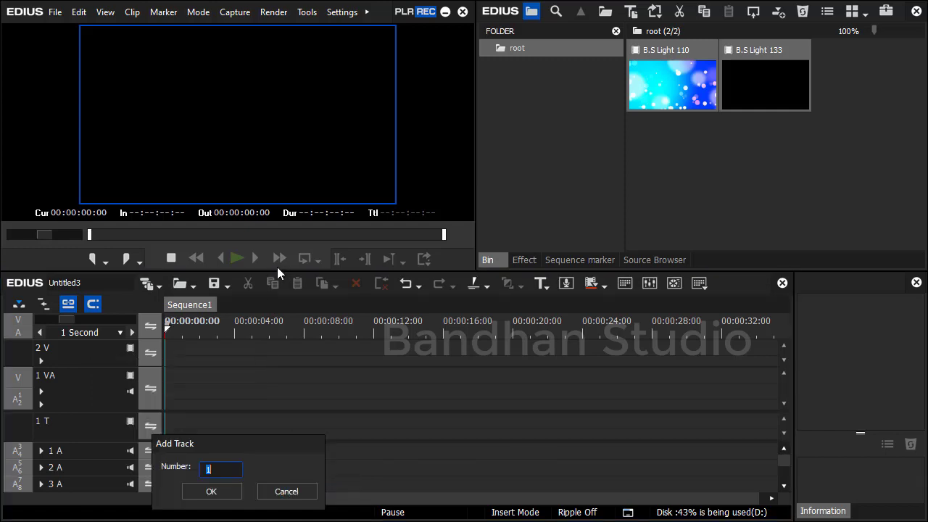
{"action": "key", "text": "Return"}
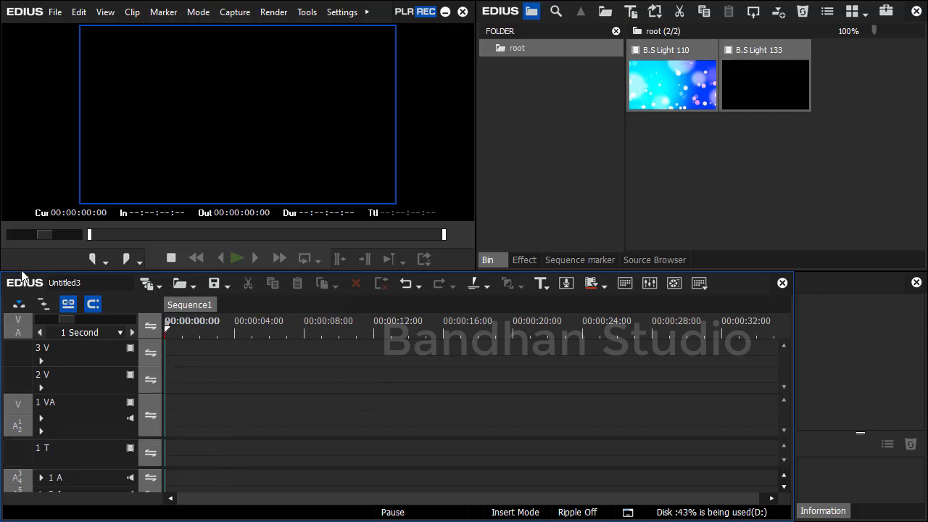
Step: Disable the source audio channel and place the B.S Light 110 clip at the start of the 1 VA track
{"action": "left_click", "coordinate": [23, 334]}
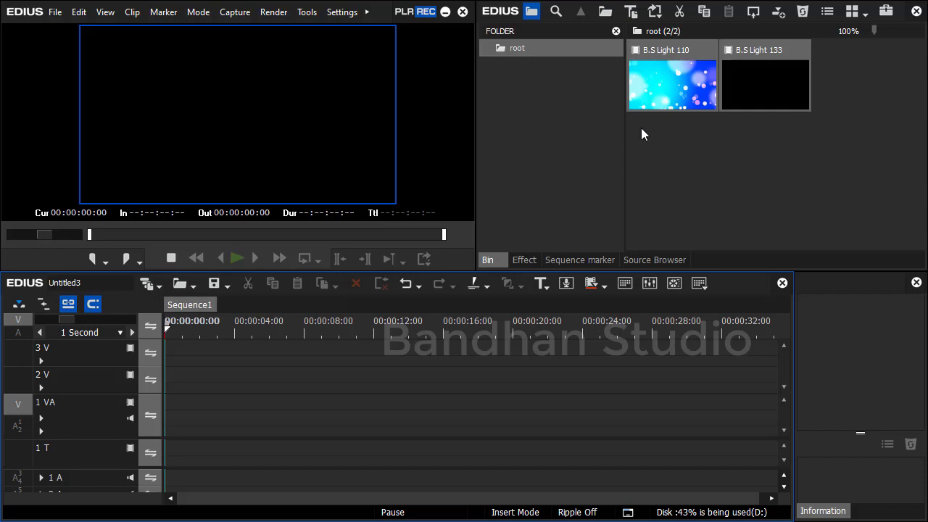
{"action": "left_click_drag", "start_coordinate": [656, 101], "coordinate": [229, 357]}
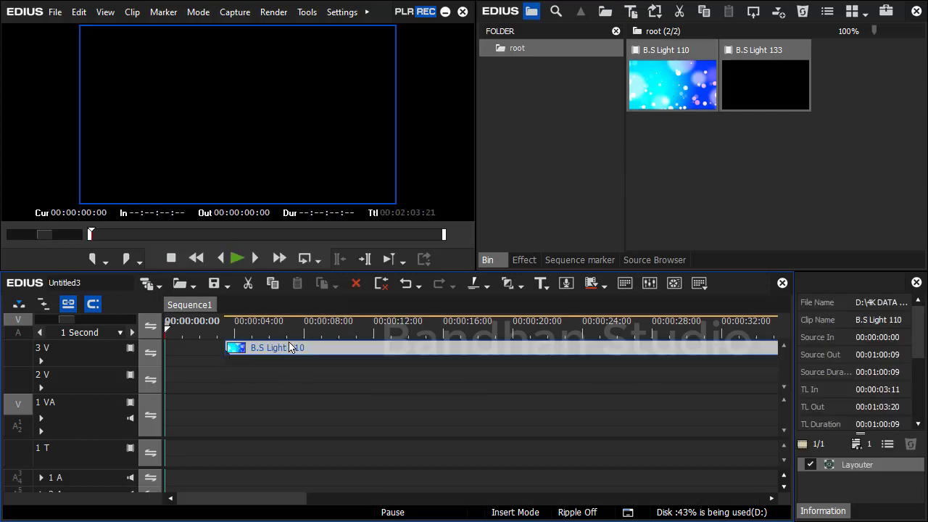
{"action": "left_click_drag", "start_coordinate": [290, 348], "coordinate": [202, 415]}
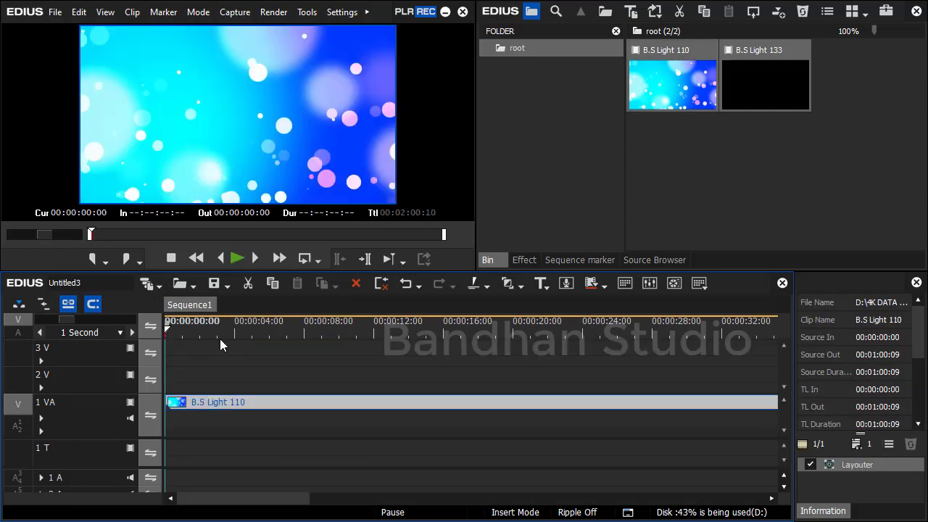
Step: Trim off the B.S Light 110 clip after 00:00:10:20 and return the playhead to the start
{"action": "left_click_drag", "start_coordinate": [265, 331], "coordinate": [353, 348]}
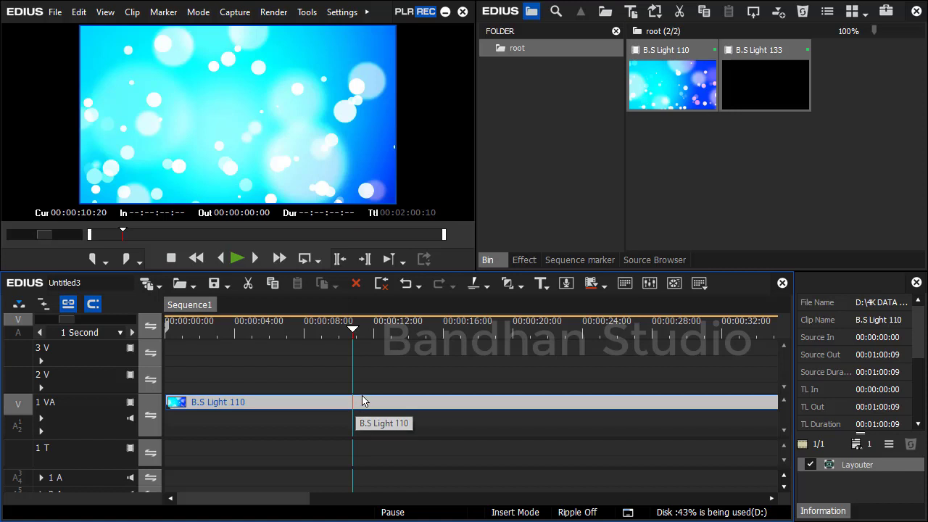
{"action": "key", "text": "n"}
{"action": "key", "text": "Home"}
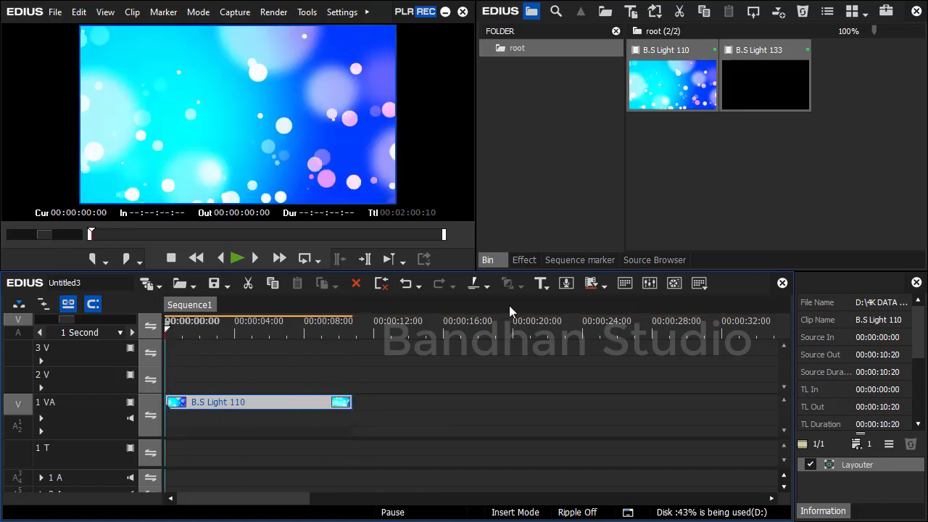
Step: Apply the Mask video filter to the B.S Light 110 clip on the 1 VA track
{"action": "left_click", "coordinate": [524, 260]}
{"action": "scroll", "coordinate": [573, 210], "scroll_direction": "up", "scroll_amount": 3}
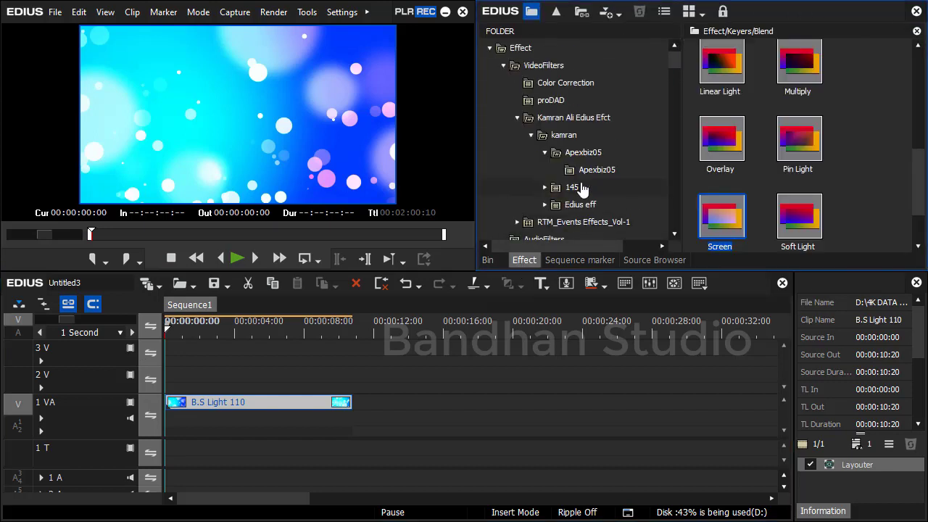
{"action": "left_click", "coordinate": [555, 83]}
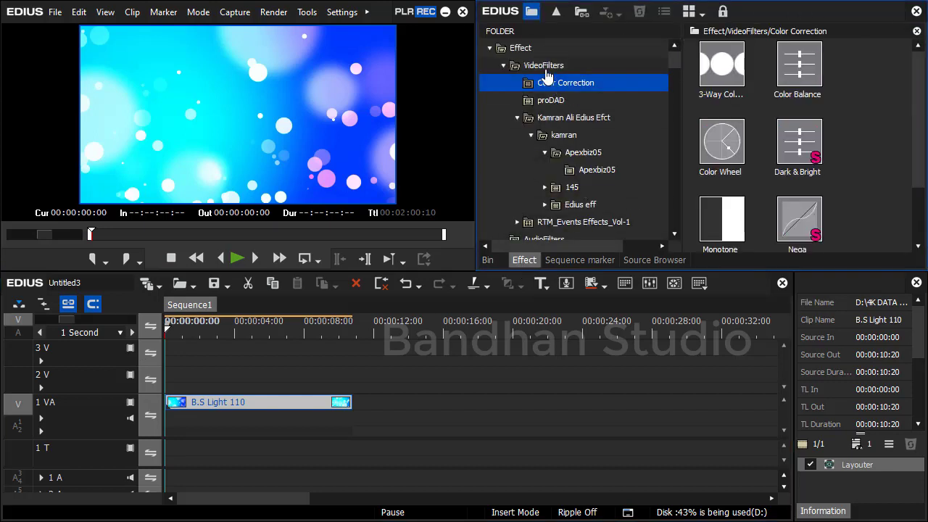
{"action": "left_click", "coordinate": [547, 69]}
{"action": "left_click", "coordinate": [871, 110]}
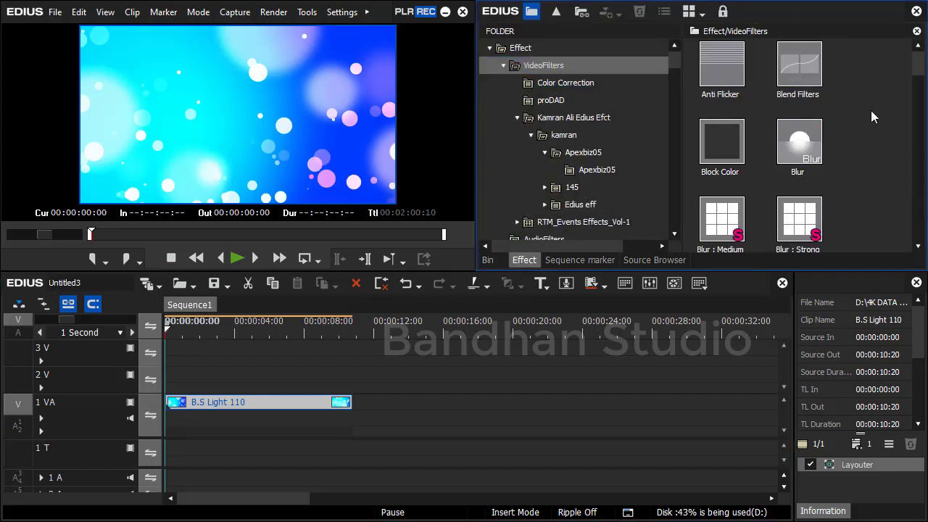
{"action": "scroll", "coordinate": [870, 110], "scroll_direction": "down", "scroll_amount": 5}
{"action": "scroll", "coordinate": [869, 110], "scroll_direction": "down", "scroll_amount": 2}
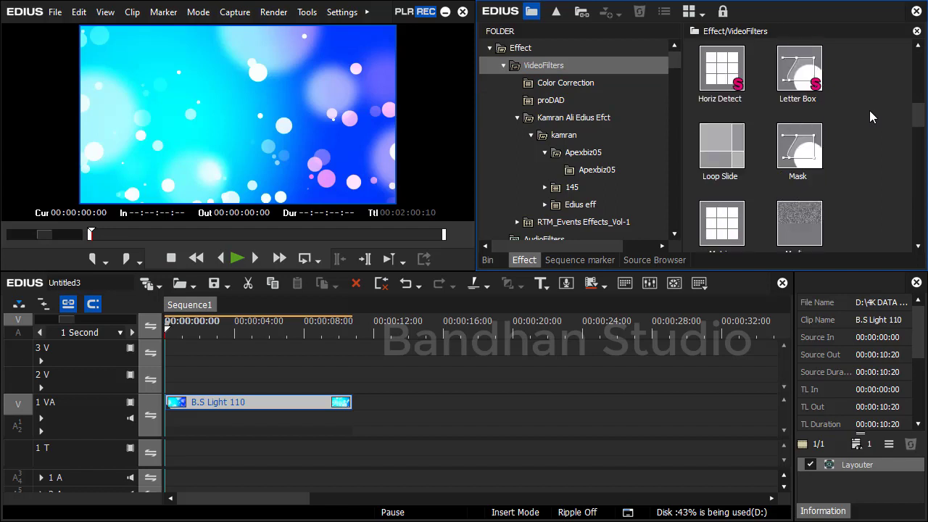
{"action": "left_click", "coordinate": [808, 151]}
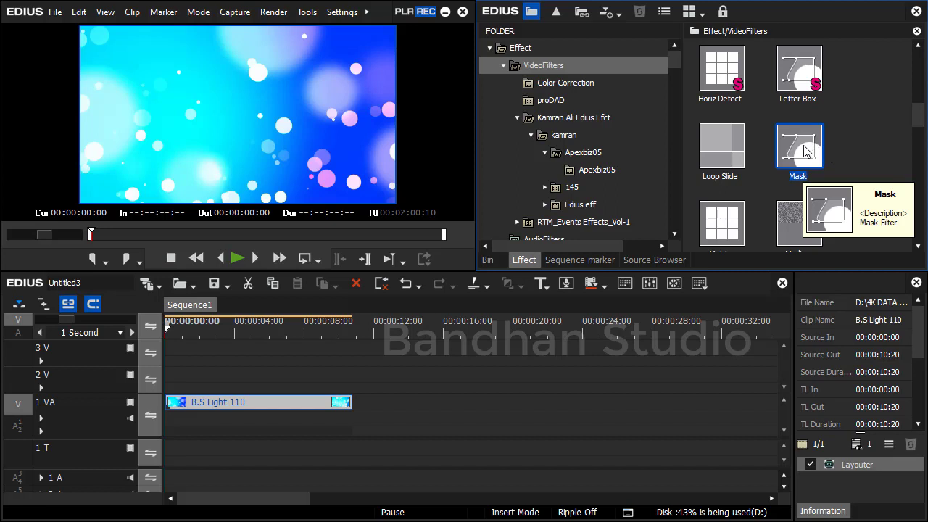
{"action": "left_click_drag", "start_coordinate": [808, 152], "coordinate": [250, 408]}
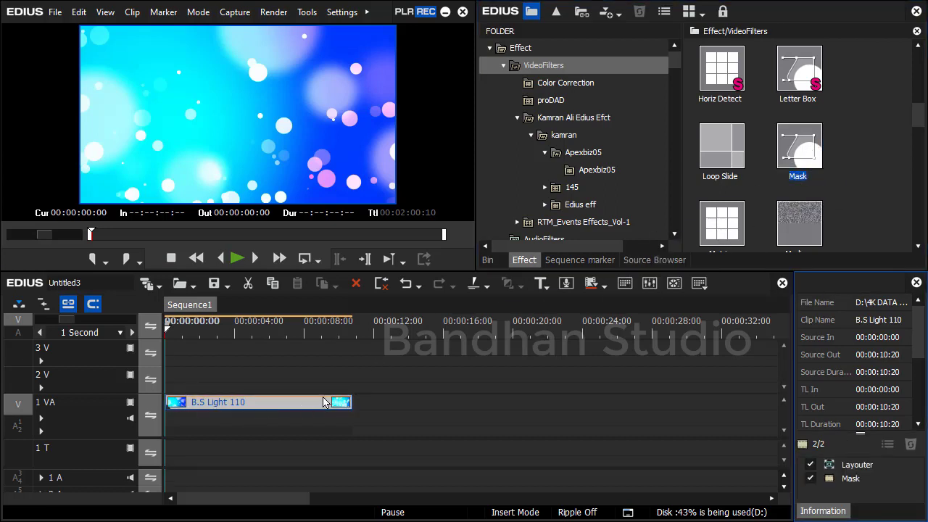
Step: Open the clip's Mask filter settings in an enlarged window with the preview zoomed to 25%
{"action": "left_click_drag", "start_coordinate": [862, 435], "coordinate": [880, 332]}
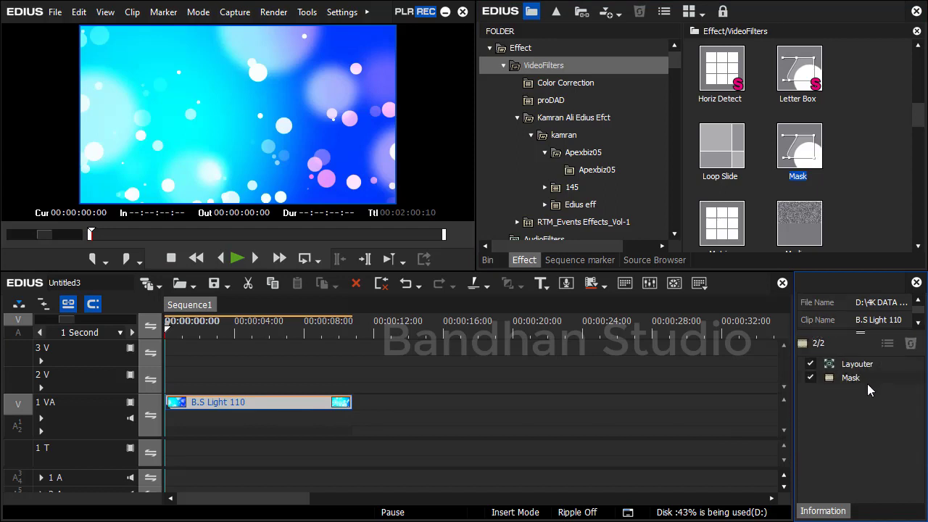
{"action": "mouse_move", "coordinate": [867, 384]}
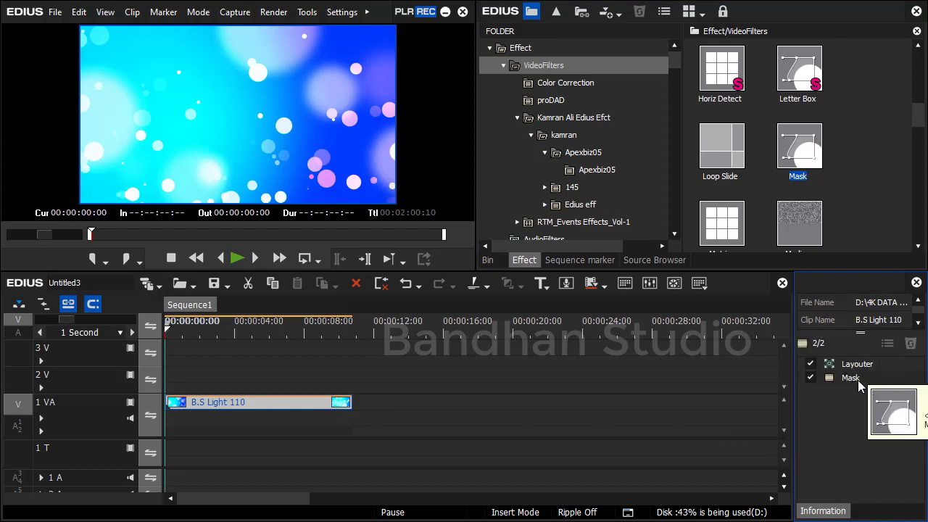
{"action": "double_click", "coordinate": [857, 378]}
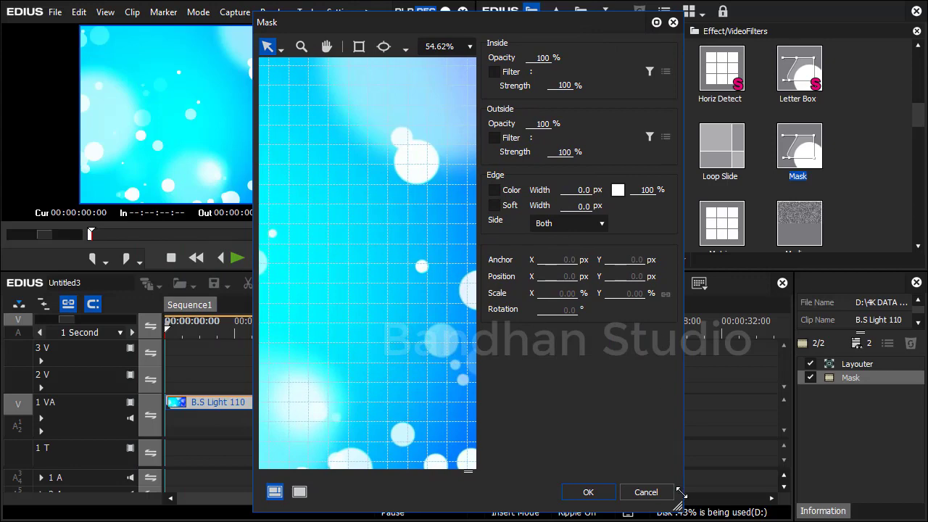
{"action": "left_click_drag", "start_coordinate": [681, 502], "coordinate": [869, 404]}
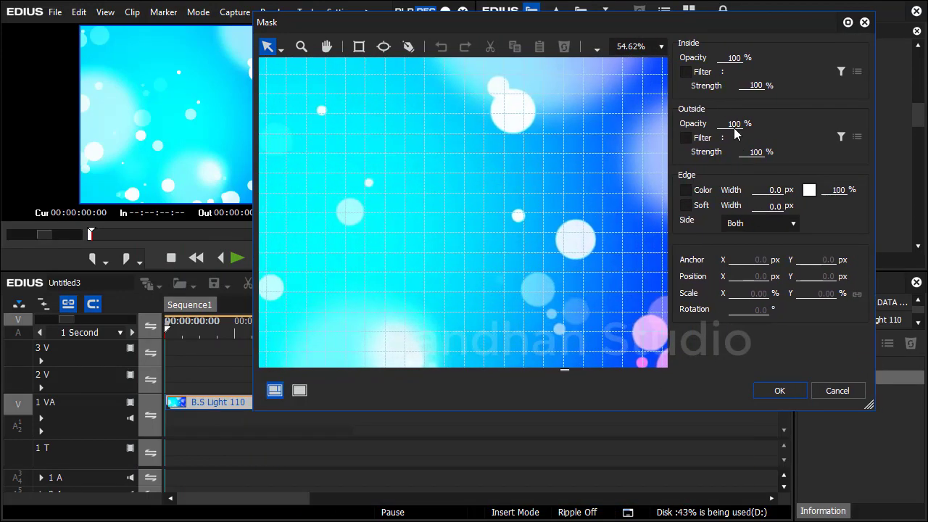
{"action": "left_click", "coordinate": [660, 48]}
{"action": "left_click", "coordinate": [640, 186]}
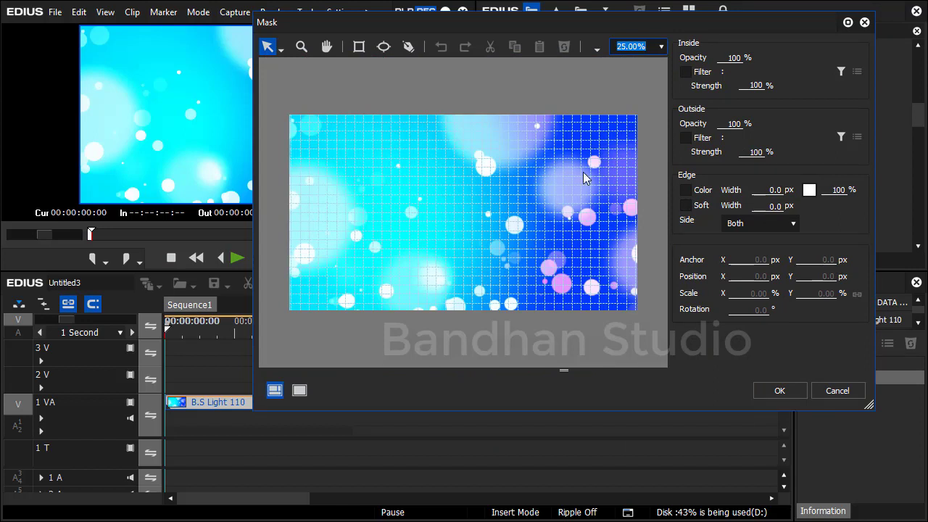
{"action": "left_click_drag", "start_coordinate": [650, 104], "coordinate": [277, 322]}
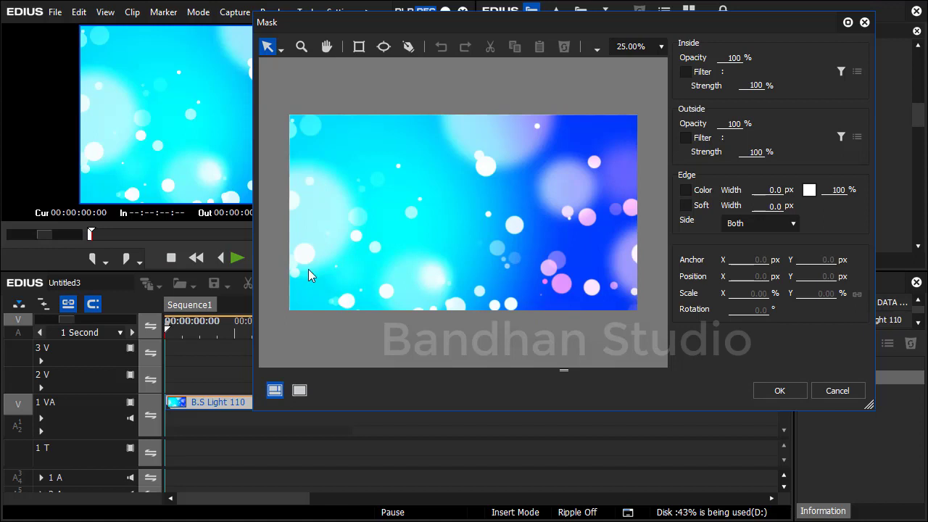
Step: Draw a large elliptical mask over most of the frame and center it at about X 24 px, Y -6 px
{"action": "left_click", "coordinate": [382, 46]}
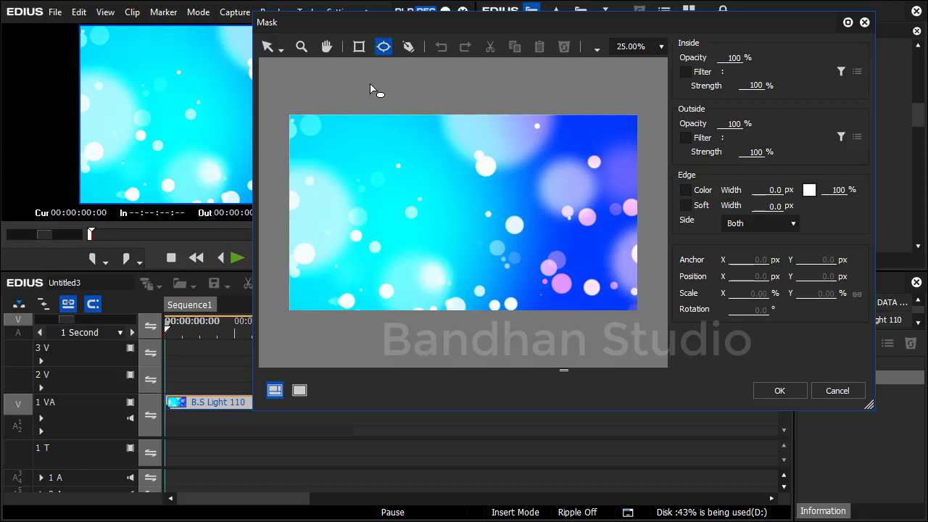
{"action": "left_click_drag", "start_coordinate": [315, 137], "coordinate": [617, 343]}
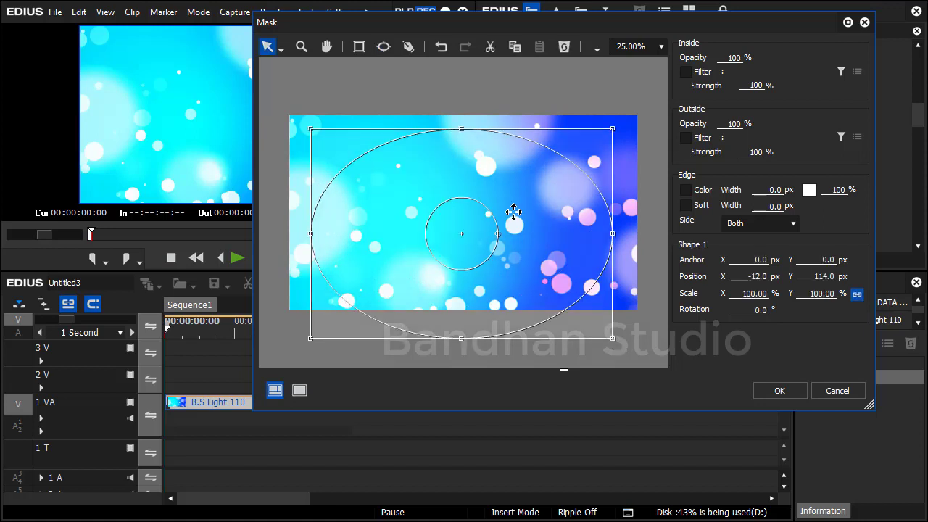
{"action": "left_click_drag", "start_coordinate": [512, 210], "coordinate": [519, 190]}
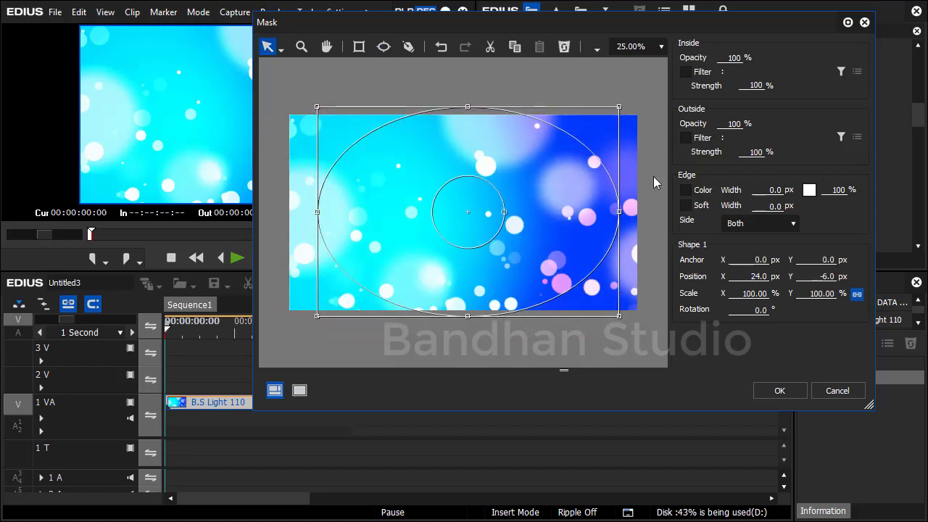
Step: Give the mask a soft edge 200 px wide, set the inside opacity to 0%, and apply the filter settings
{"action": "left_click", "coordinate": [685, 206]}
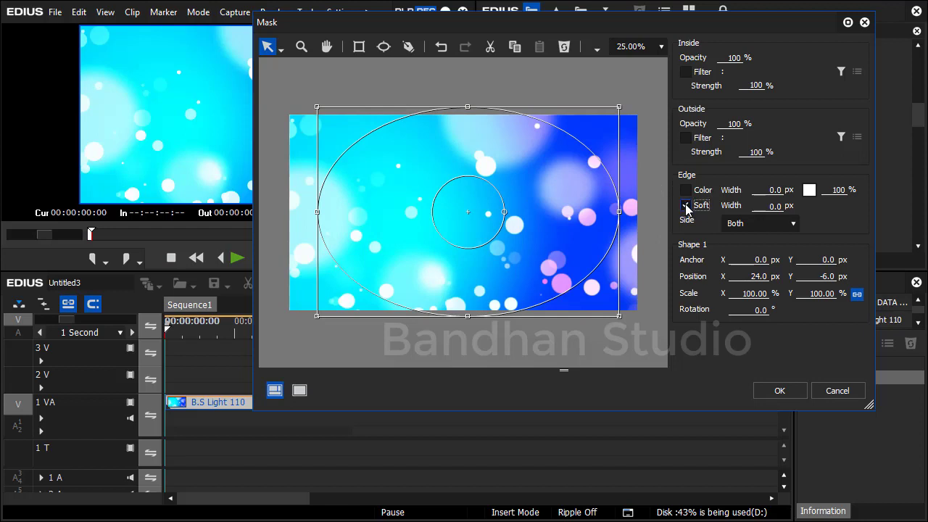
{"action": "left_click", "coordinate": [774, 206]}
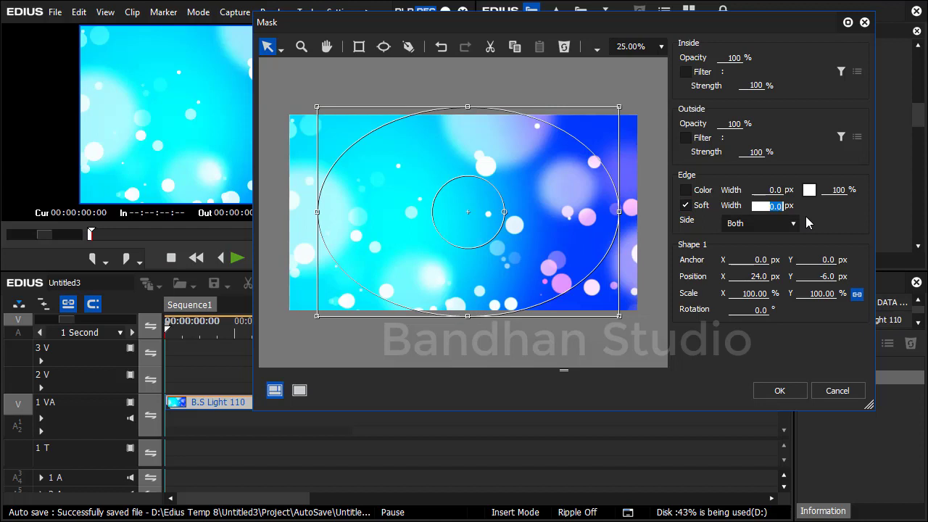
{"action": "type", "text": "1"}
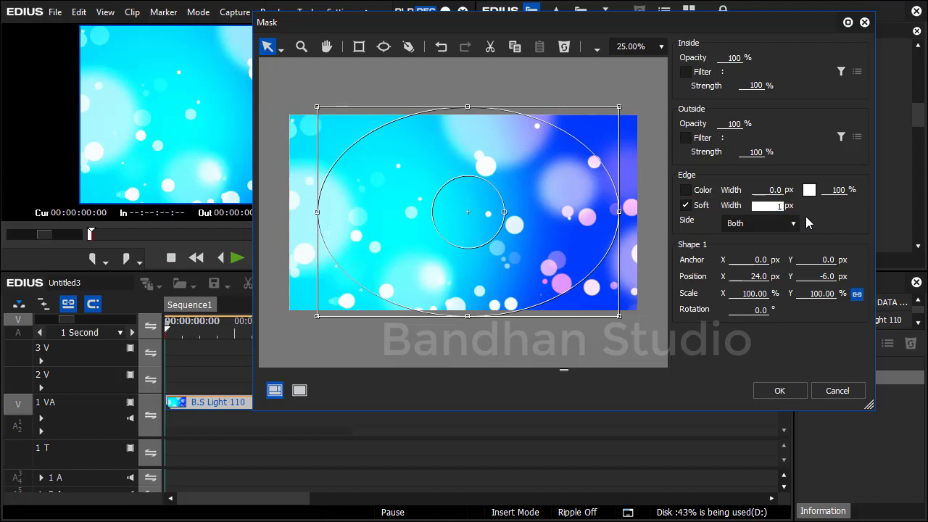
{"action": "type", "text": "200"}
{"action": "left_click", "coordinate": [732, 58]}
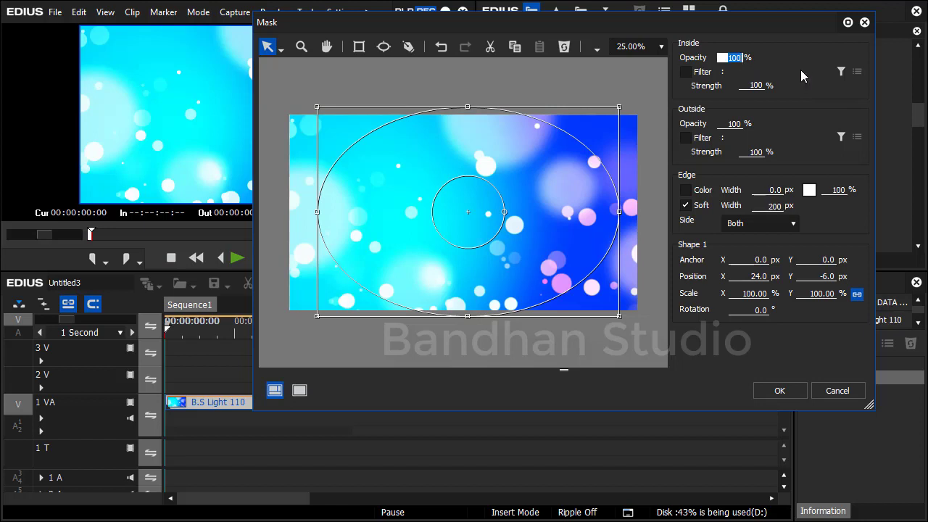
{"action": "type", "text": "0"}
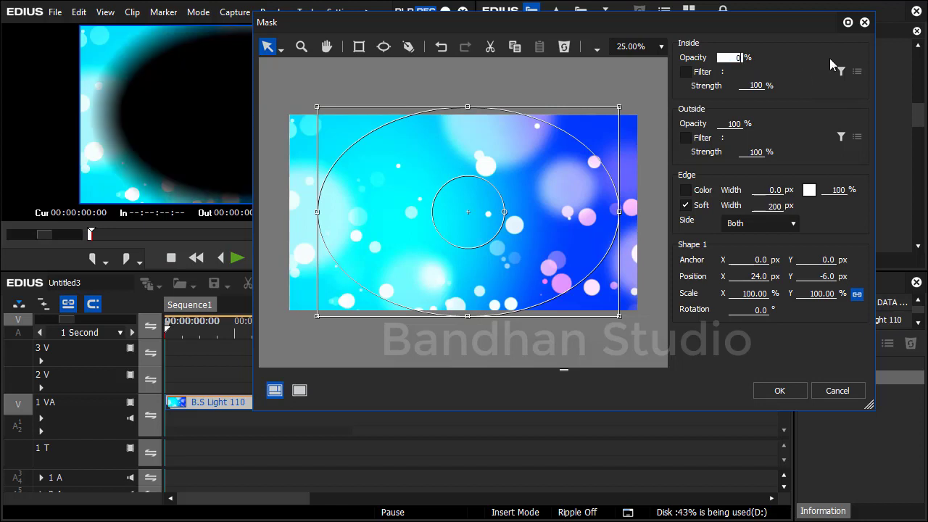
{"action": "left_click_drag", "start_coordinate": [497, 23], "coordinate": [515, 69]}
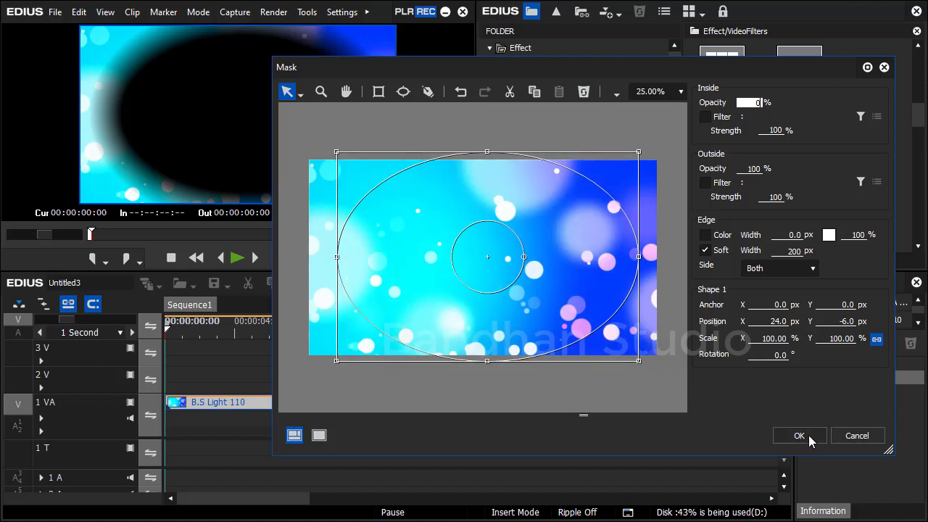
{"action": "left_click", "coordinate": [800, 435]}
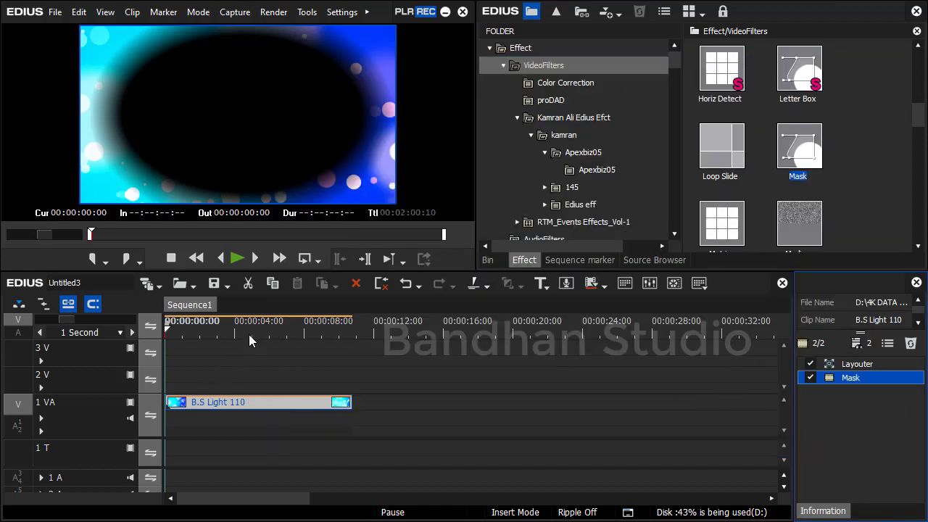
Step: Place the B.S Light 133 clip from the bin at the start of the 2 V track
{"action": "left_click_drag", "start_coordinate": [249, 334], "coordinate": [154, 358]}
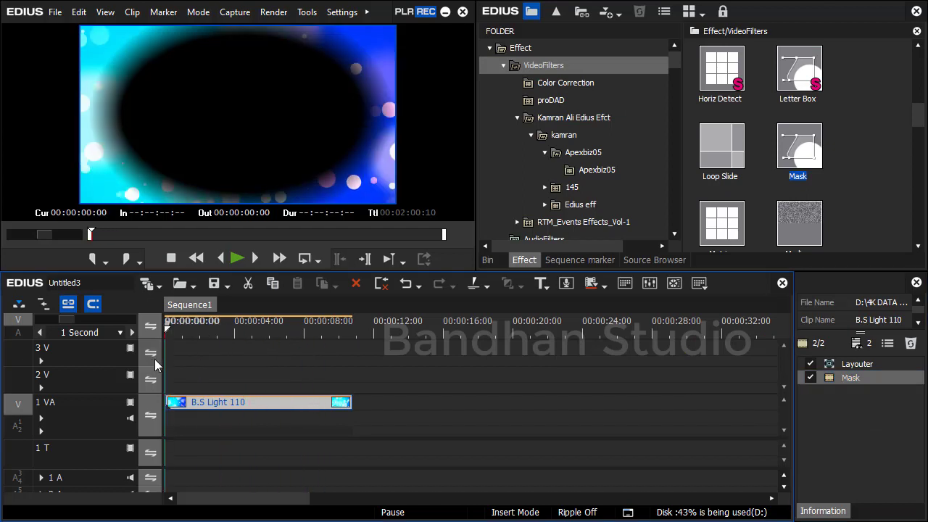
{"action": "left_click", "coordinate": [489, 261]}
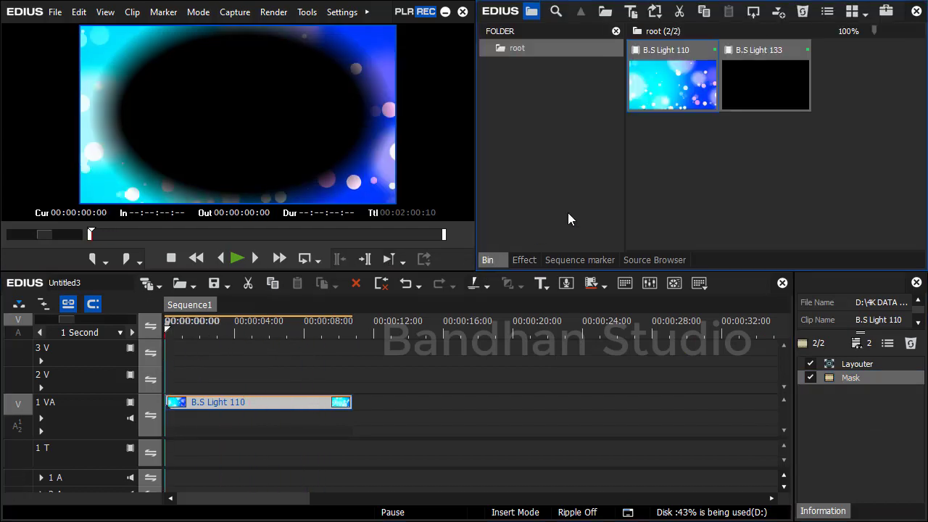
{"action": "left_click_drag", "start_coordinate": [766, 84], "coordinate": [165, 378]}
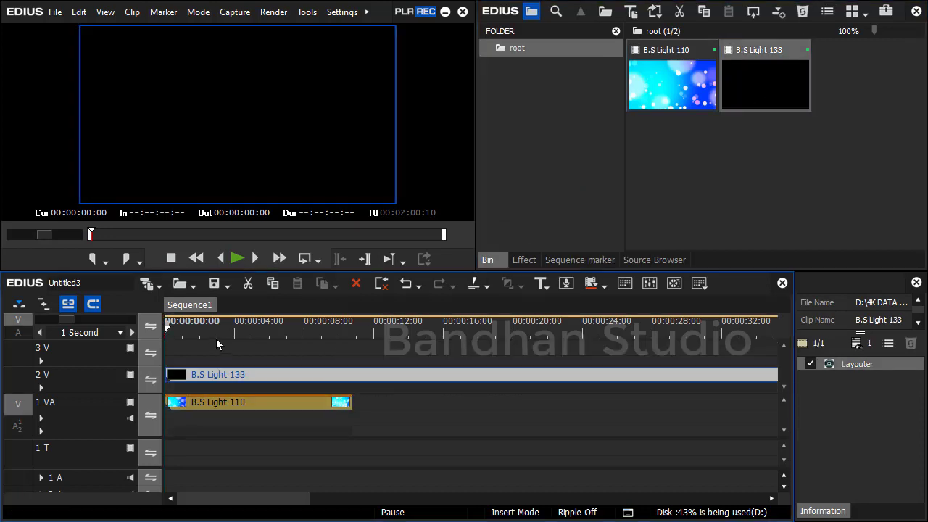
Step: Trim the beginning of the B.S Light 133 clip up to 00:00:20:23 and move the remainder to the start of the 2 V track
{"action": "left_click", "coordinate": [229, 334]}
{"action": "left_click_drag", "start_coordinate": [229, 334], "coordinate": [528, 386]}
{"action": "left_click", "coordinate": [532, 384]}
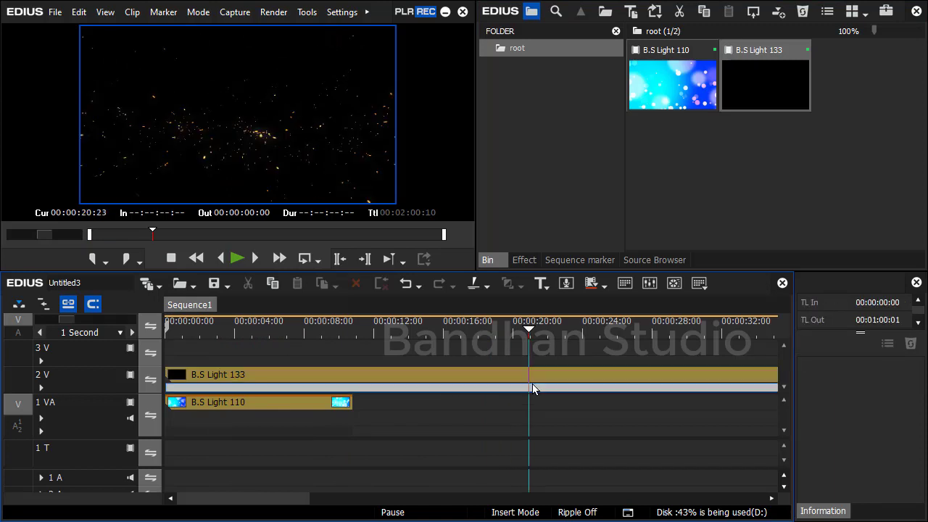
{"action": "left_click", "coordinate": [536, 374]}
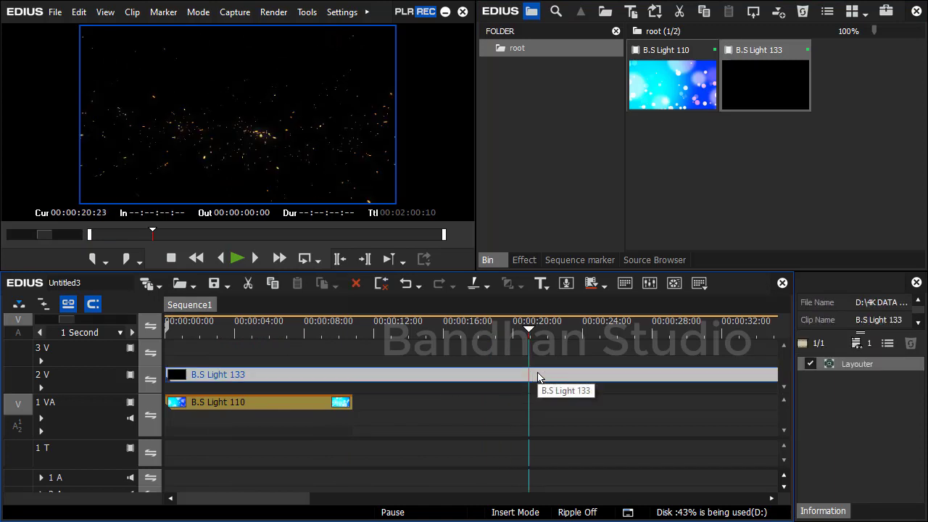
{"action": "key", "text": "n"}
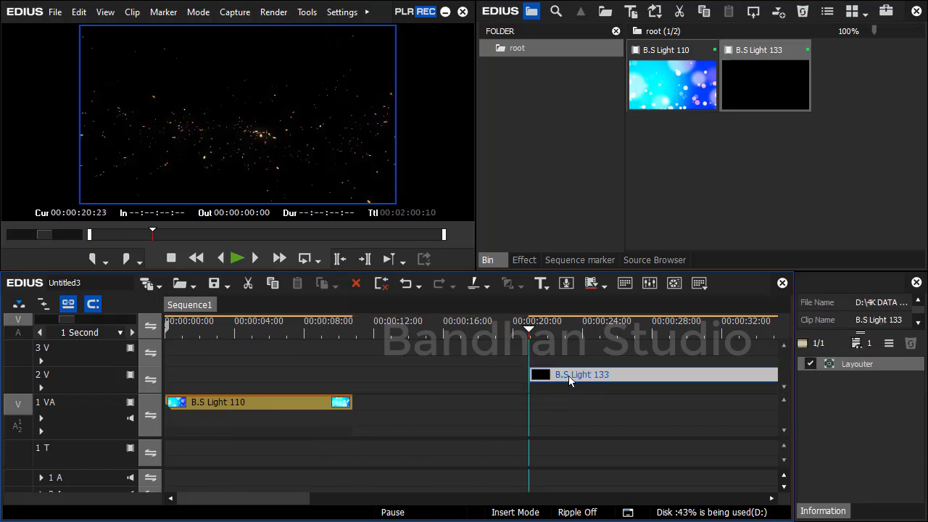
{"action": "left_click_drag", "start_coordinate": [529, 374], "coordinate": [167, 374]}
Step: Trim the end of the B.S Light 133 clip at 00:00:10:20 to match the end of B.S Light 110
{"action": "left_click_drag", "start_coordinate": [283, 338], "coordinate": [352, 340]}
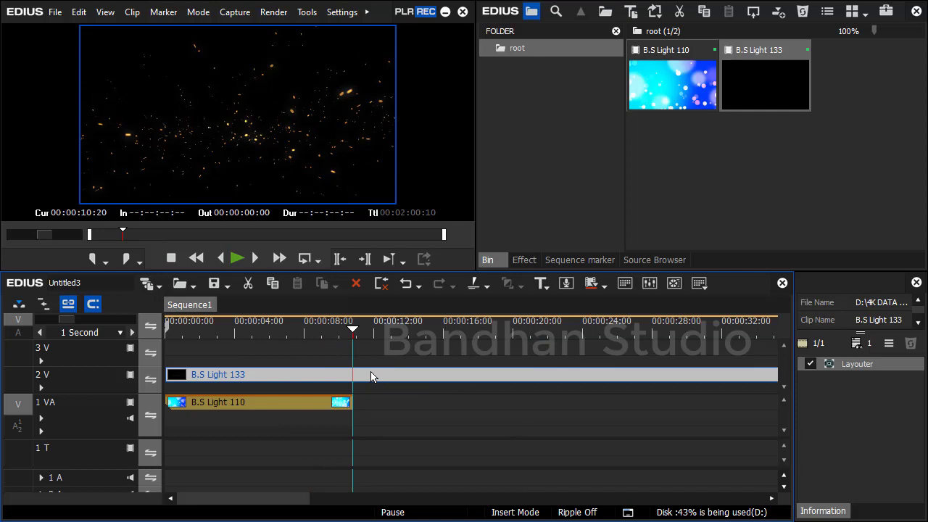
{"action": "key", "text": "m"}
{"action": "left_click_drag", "start_coordinate": [296, 330], "coordinate": [140, 328]}
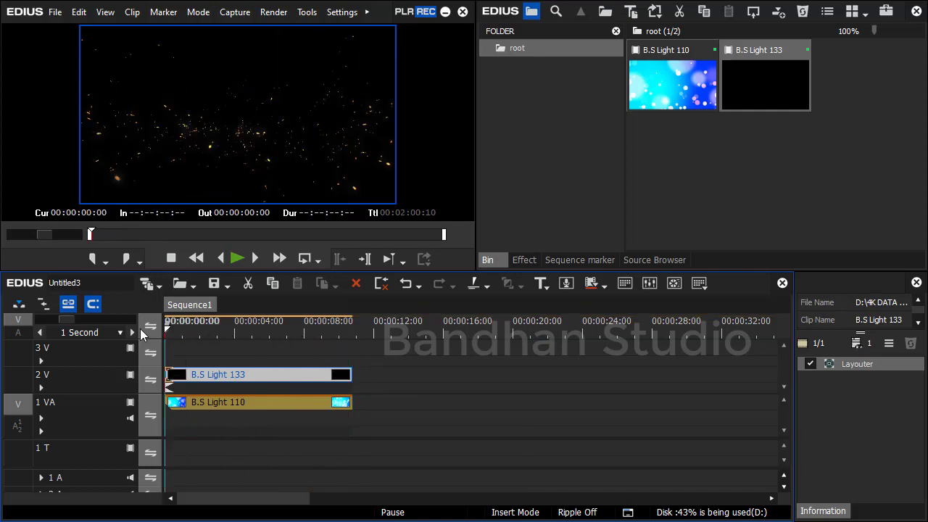
{"action": "left_click_drag", "start_coordinate": [268, 333], "coordinate": [350, 341]}
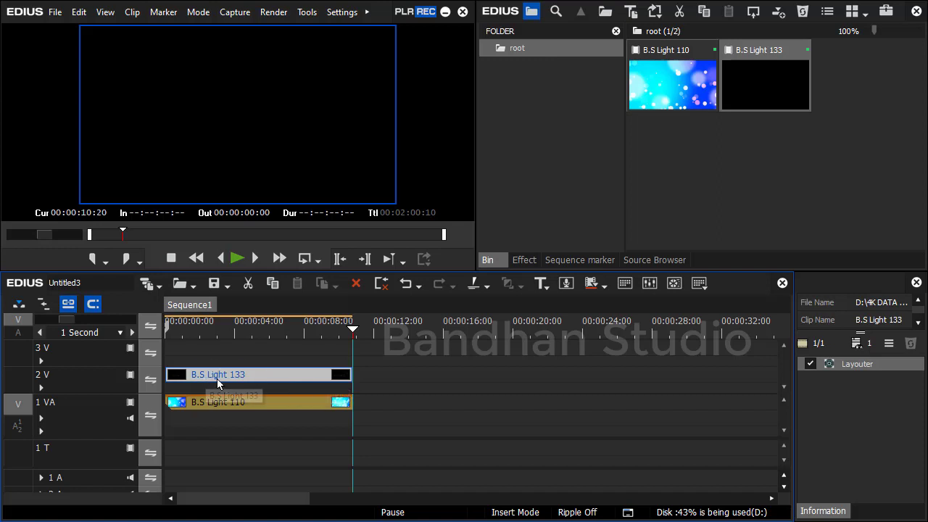
{"action": "left_click_drag", "start_coordinate": [216, 376], "coordinate": [282, 376]}
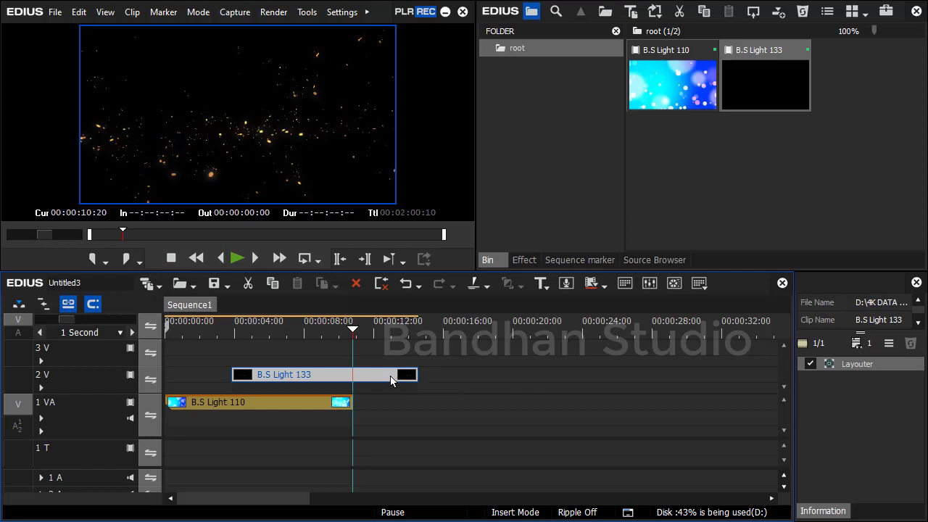
{"action": "left_click_drag", "start_coordinate": [330, 381], "coordinate": [274, 384]}
{"action": "left_click", "coordinate": [203, 334]}
{"action": "left_click_drag", "start_coordinate": [188, 335], "coordinate": [157, 335]}
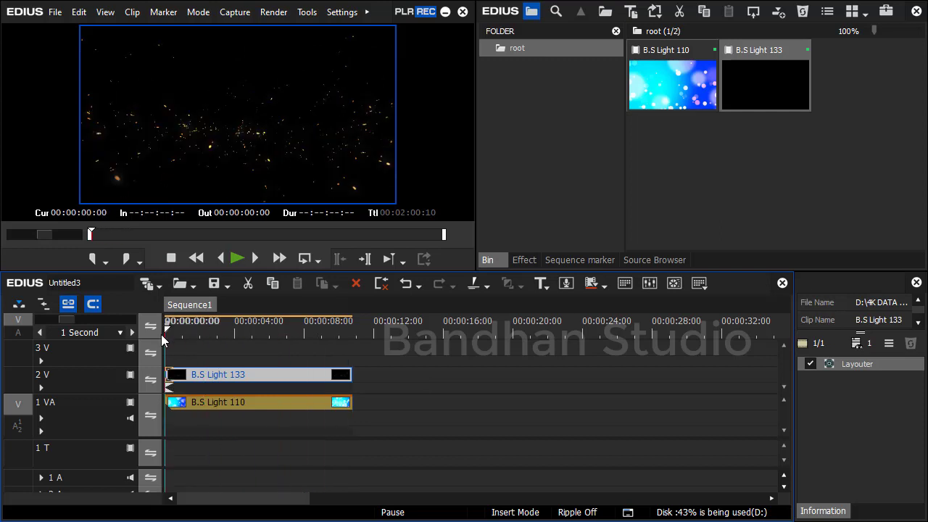
Step: Apply the Screen blend keyer to the B.S Light 133 clip on the 2 V track and play back the result
{"action": "left_click", "coordinate": [524, 260]}
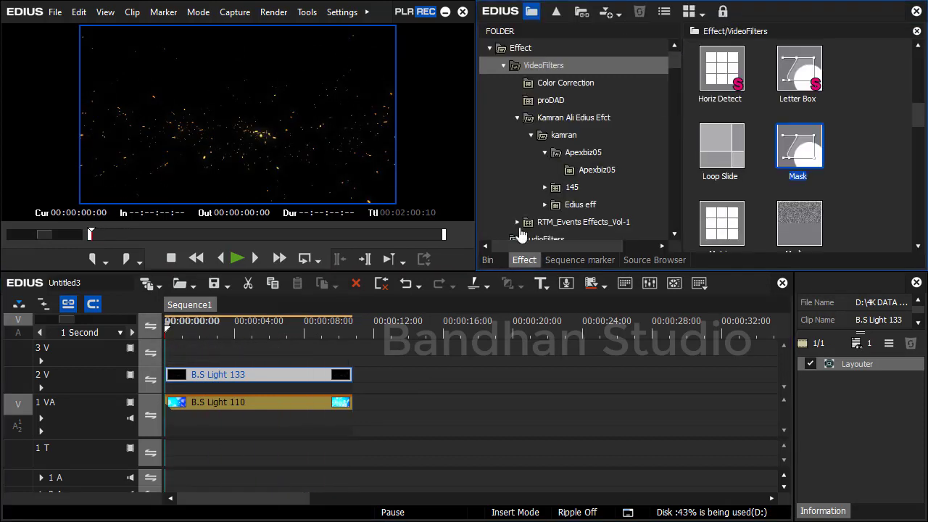
{"action": "scroll", "coordinate": [599, 168], "scroll_direction": "down", "scroll_amount": 2}
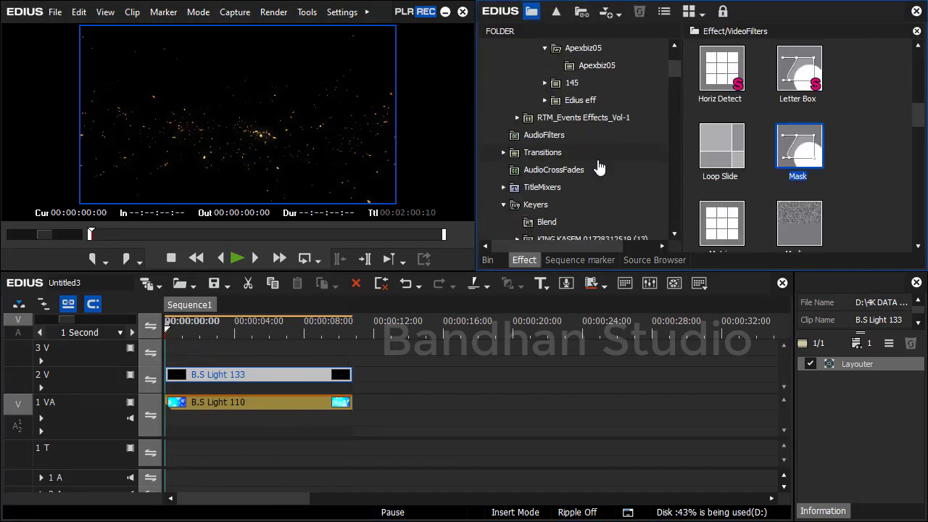
{"action": "left_click", "coordinate": [542, 206]}
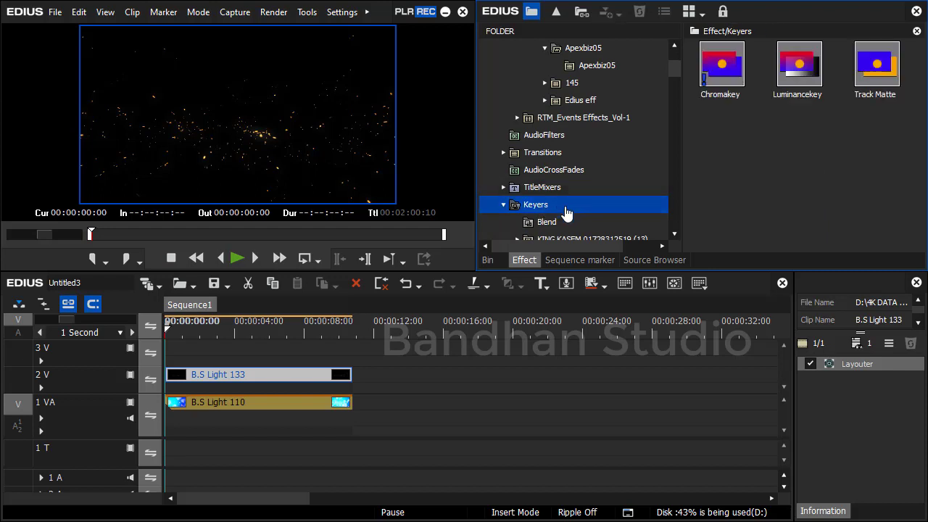
{"action": "left_click", "coordinate": [548, 224]}
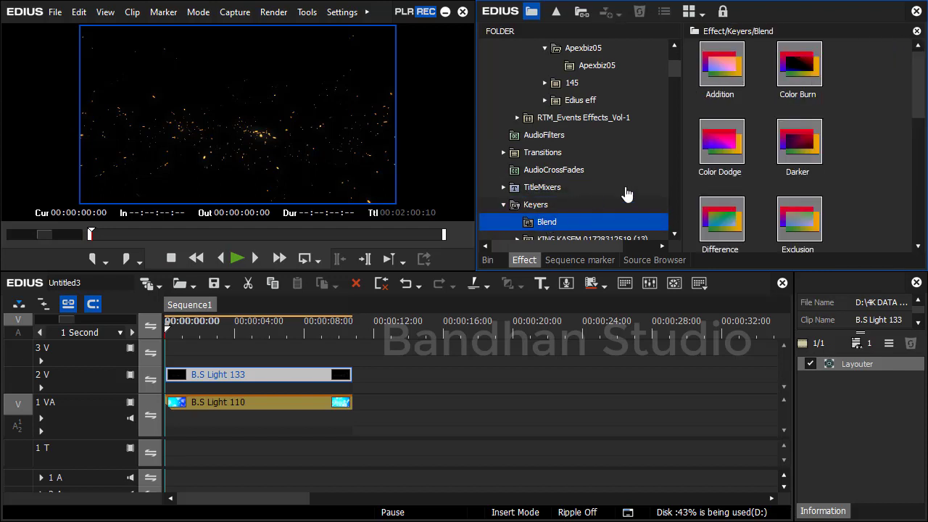
{"action": "scroll", "coordinate": [768, 170], "scroll_direction": "down", "scroll_amount": 3}
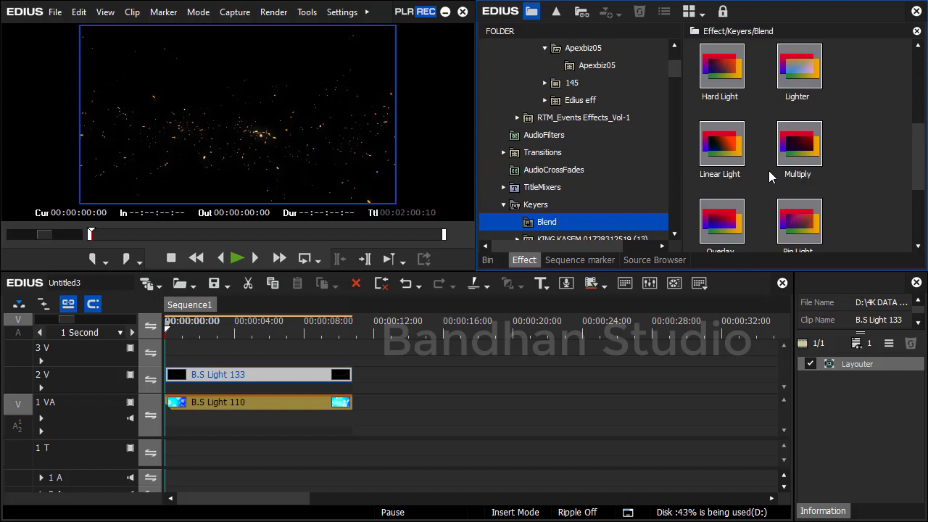
{"action": "scroll", "coordinate": [769, 172], "scroll_direction": "down", "scroll_amount": 2}
{"action": "left_click_drag", "start_coordinate": [737, 190], "coordinate": [305, 386]}
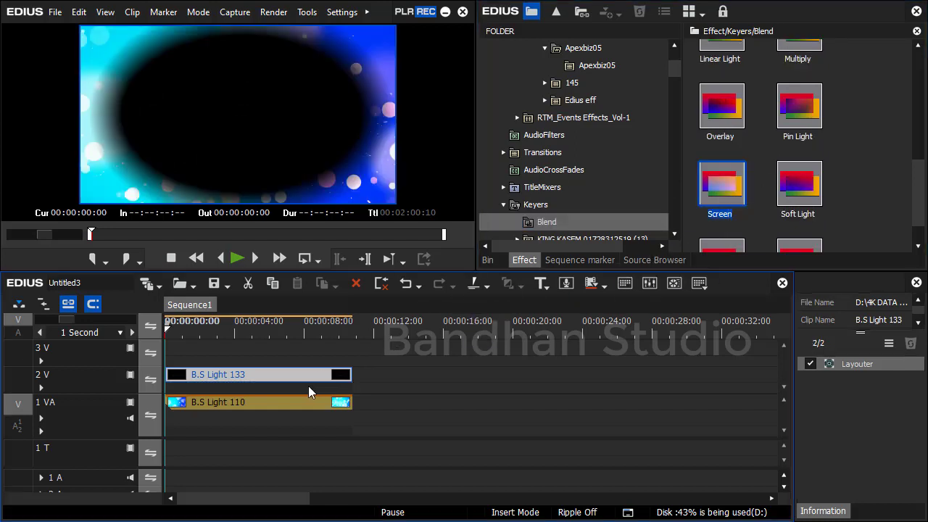
{"action": "key", "text": "space"}
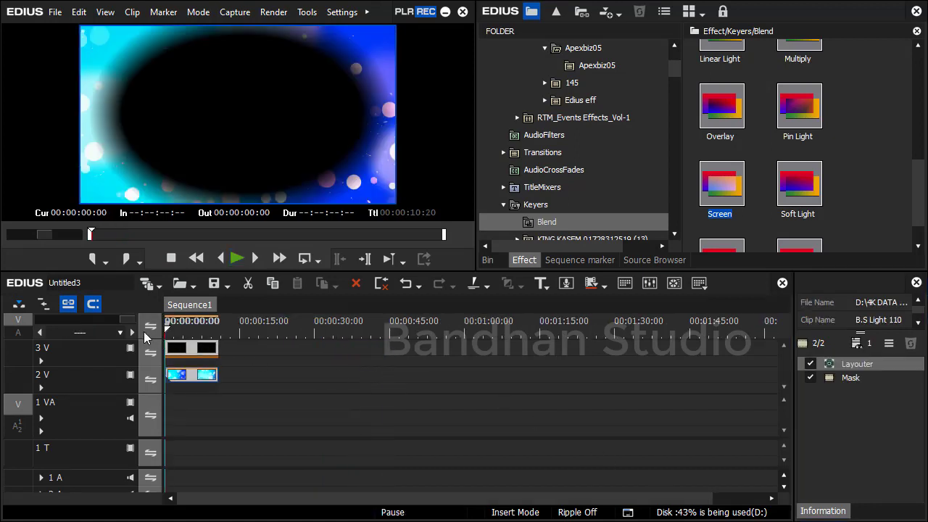
Step: Fit the sequence in the timeline and place clip 13 from the bin at the start of the 1 VA track
{"action": "left_click_drag", "start_coordinate": [108, 321], "coordinate": [127, 323]}
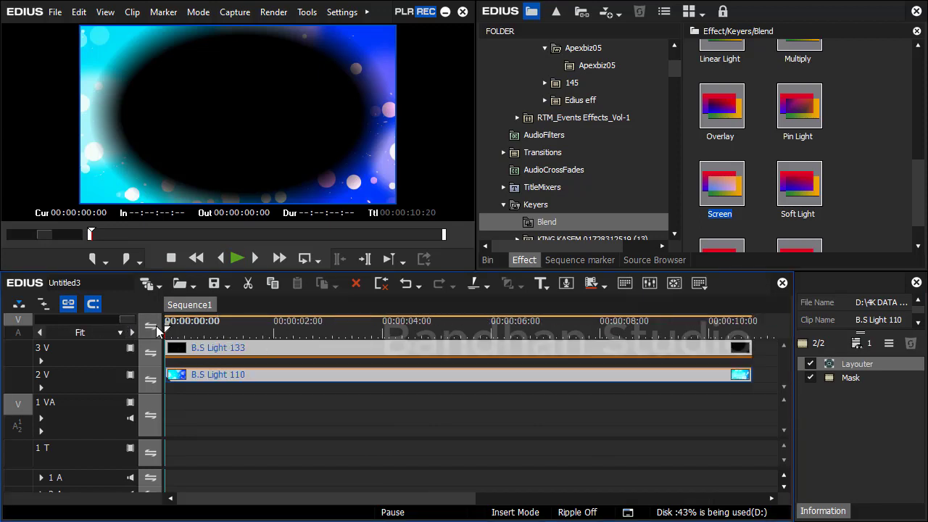
{"action": "left_click", "coordinate": [487, 259]}
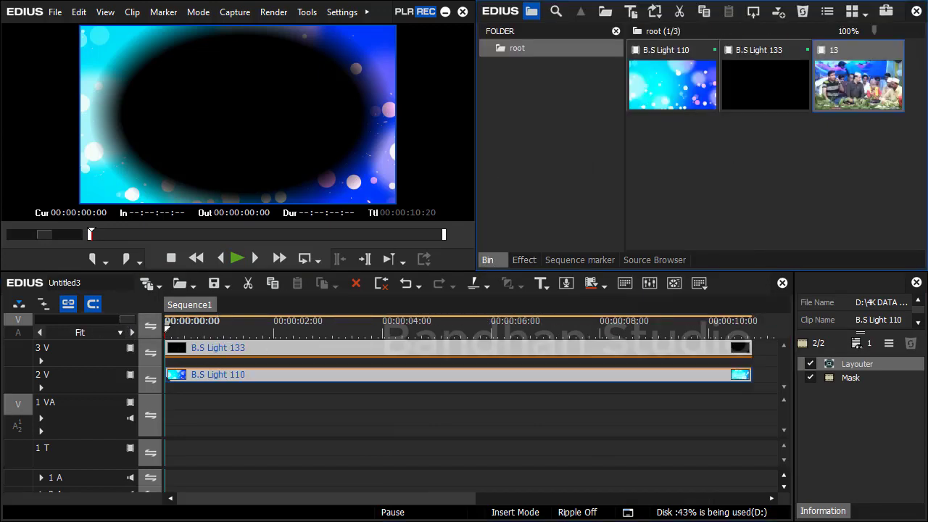
{"action": "left_click_drag", "start_coordinate": [859, 84], "coordinate": [160, 399]}
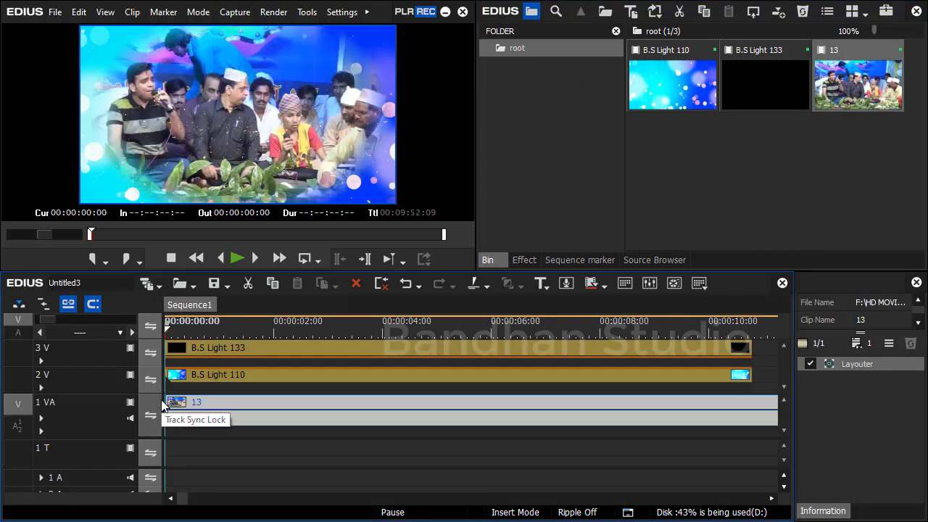
Step: Play back the frame over clip 13 with the 1 VA audio muted, and delete the clip from the track
{"action": "key", "text": "space"}
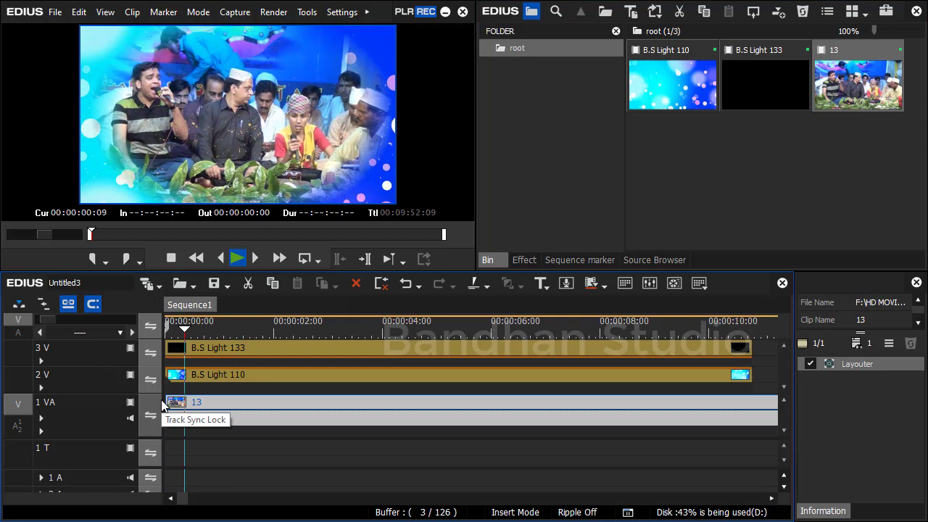
{"action": "key", "text": "space"}
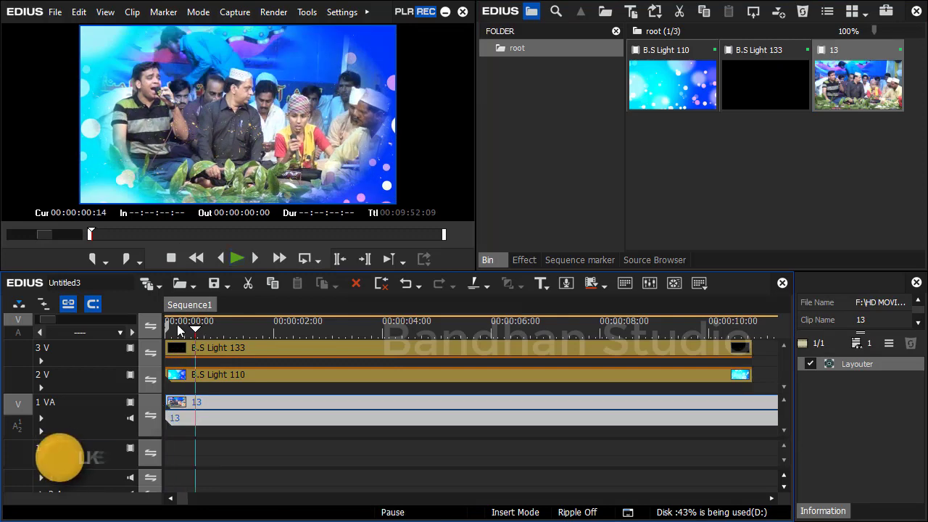
{"action": "left_click", "coordinate": [130, 418]}
{"action": "key", "text": "space"}
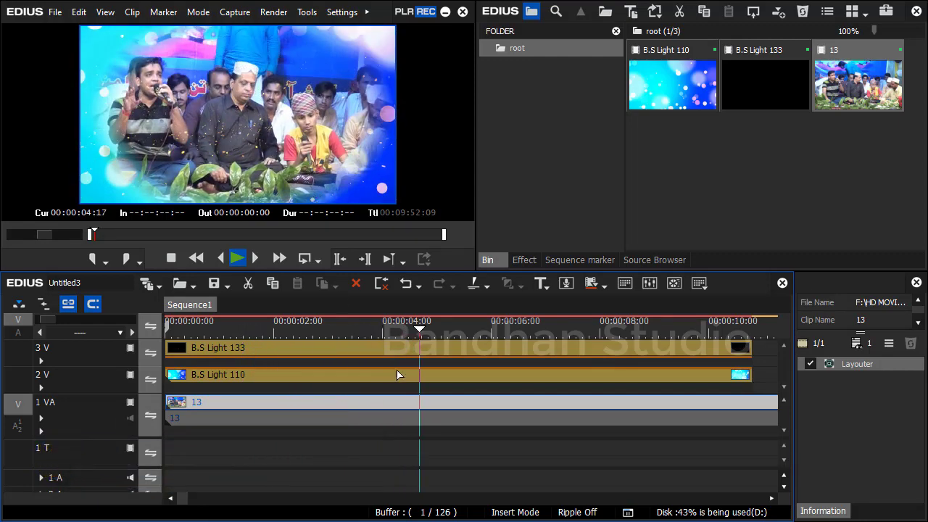
{"action": "key", "text": "space"}
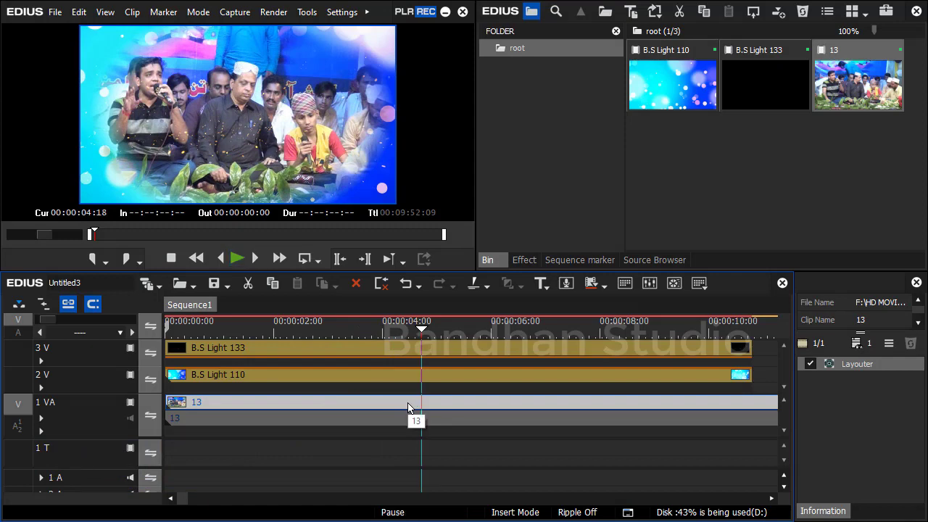
{"action": "key", "text": "Delete"}
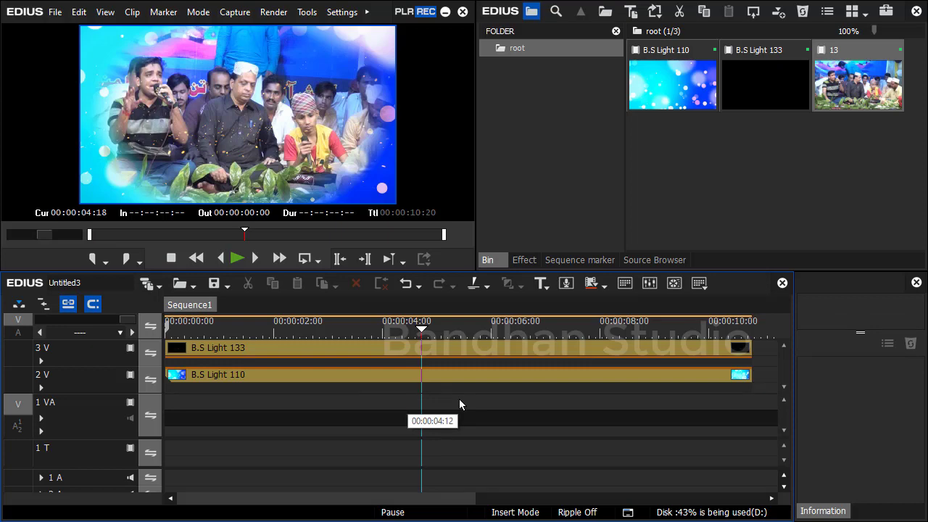
Step: Mark the export range with the Out point at 00:00:10:20 and the In point at 00:00:00:00
{"action": "left_click_drag", "start_coordinate": [511, 351], "coordinate": [751, 380]}
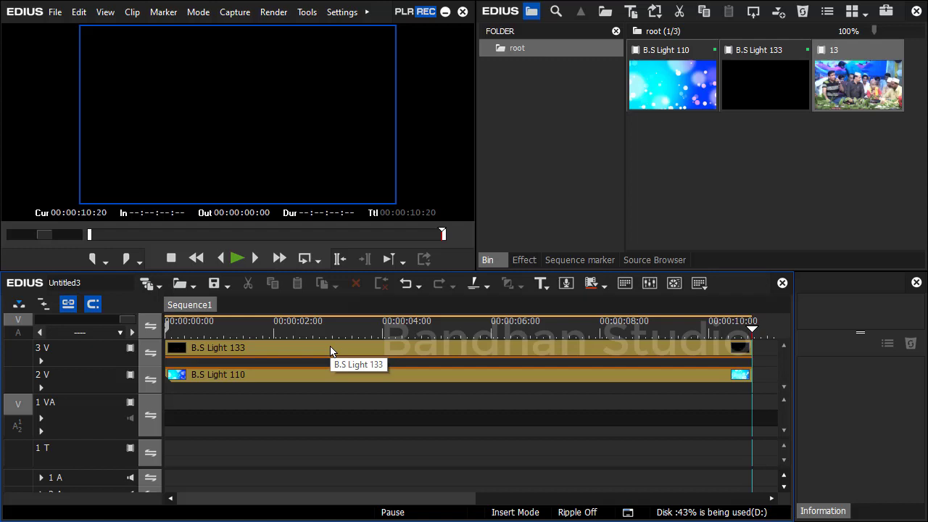
{"action": "key", "text": "o"}
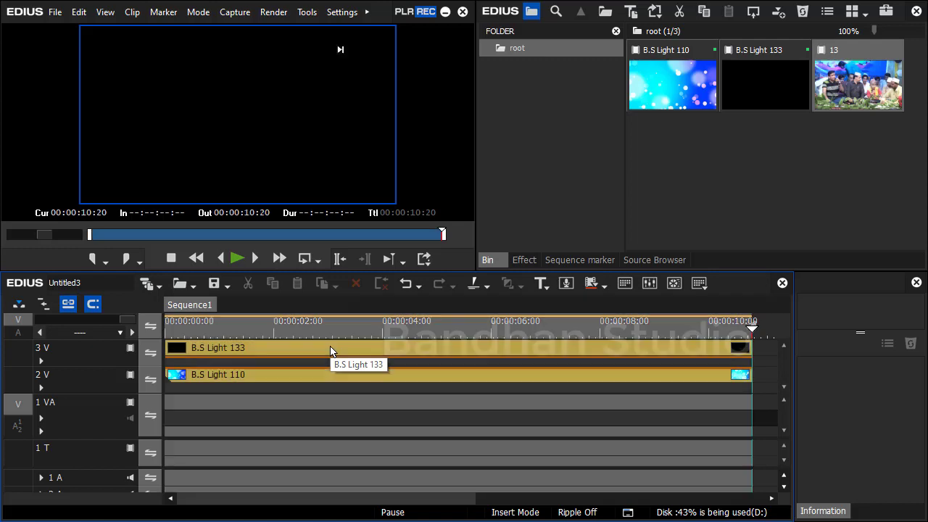
{"action": "left_click_drag", "start_coordinate": [211, 332], "coordinate": [153, 332]}
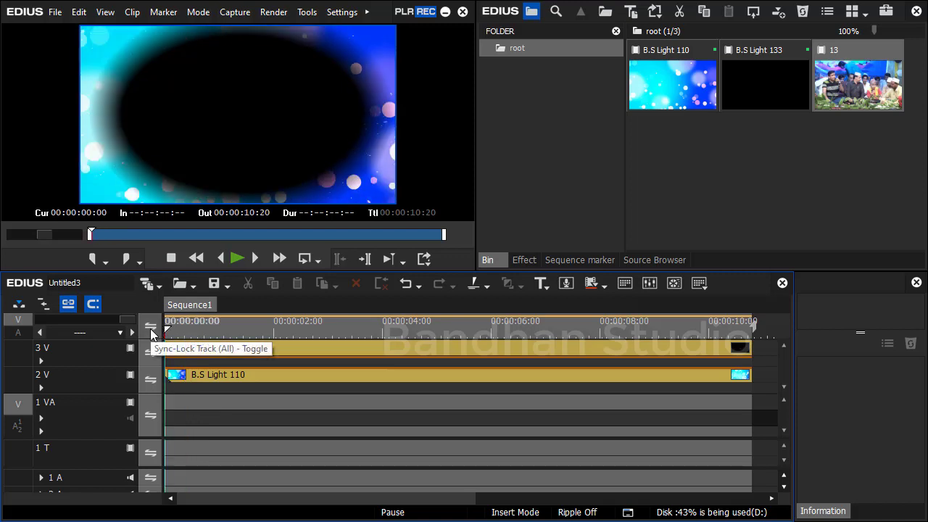
{"action": "key", "text": "i"}
{"action": "left_click_drag", "start_coordinate": [258, 326], "coordinate": [669, 335]}
{"action": "left_click_drag", "start_coordinate": [685, 374], "coordinate": [751, 376]}
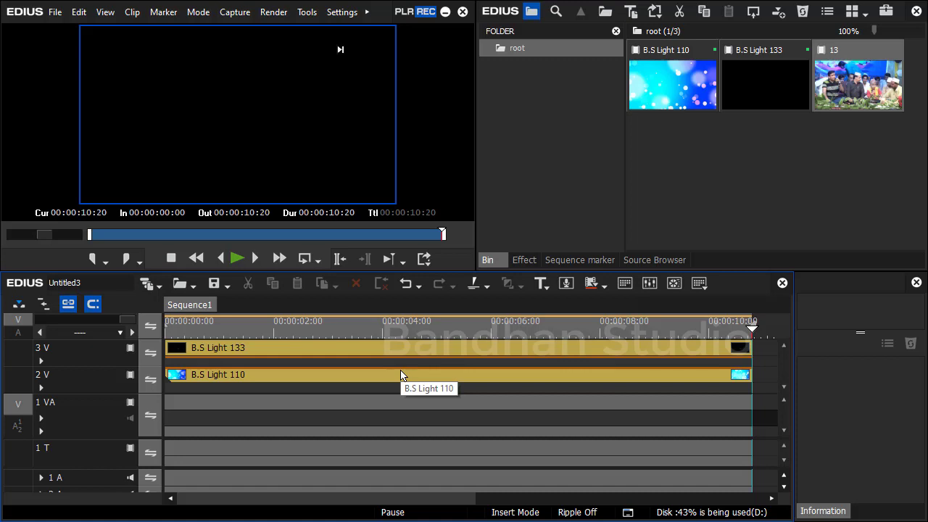
Step: Open Batch Export and delete the already exported Sequence1 job from the list
{"action": "left_click", "coordinate": [428, 262]}
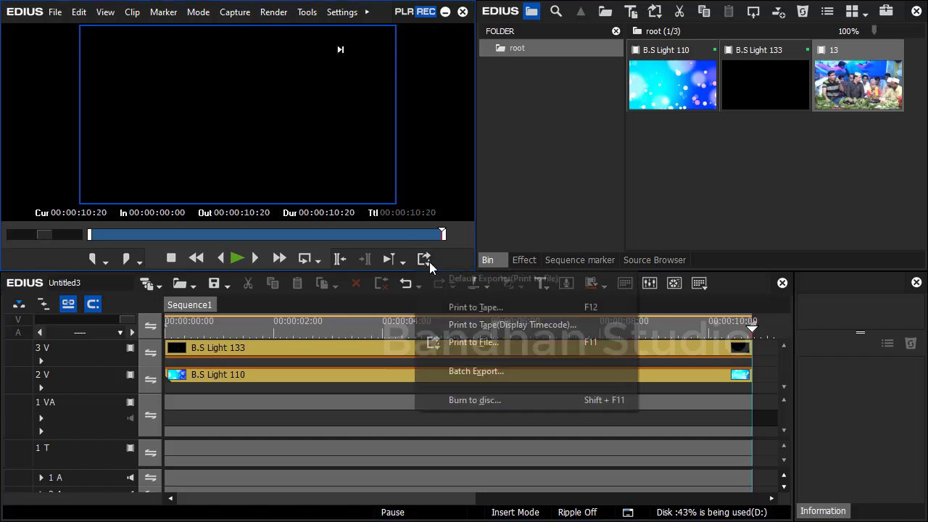
{"action": "left_click", "coordinate": [470, 371]}
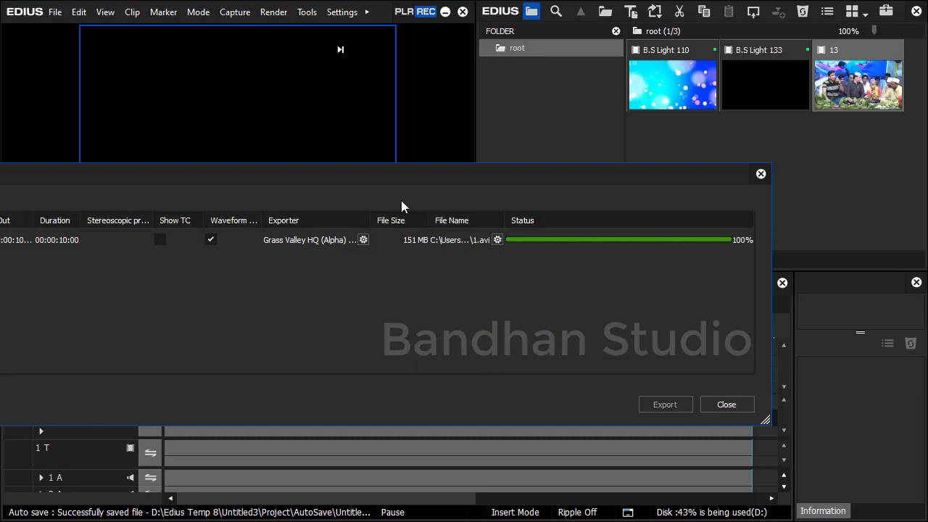
{"action": "left_click_drag", "start_coordinate": [403, 172], "coordinate": [564, 134]}
{"action": "left_click", "coordinate": [298, 202]}
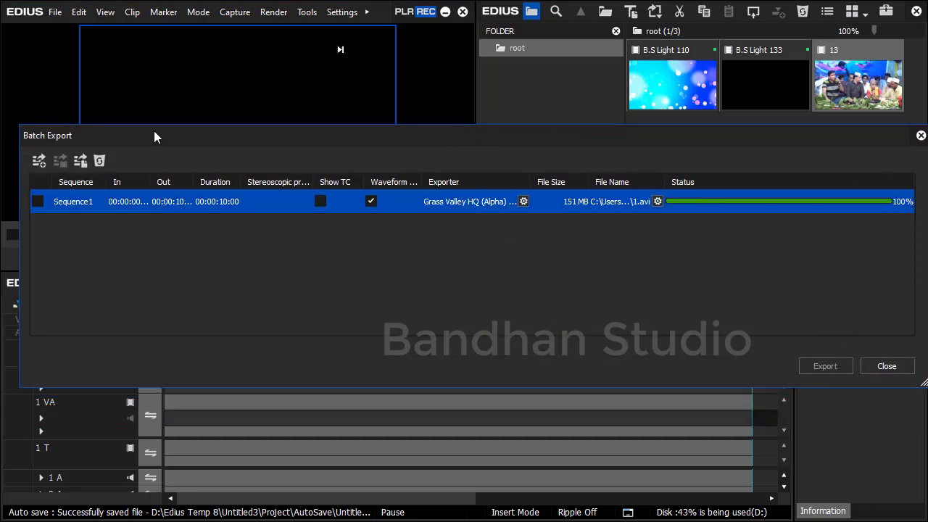
{"action": "key", "text": "Delete"}
{"action": "left_click", "coordinate": [424, 285]}
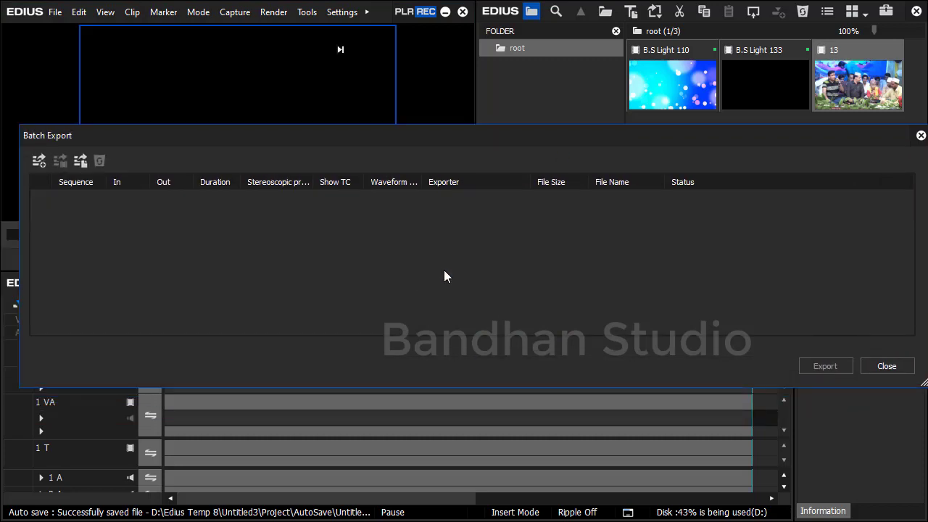
Step: Set up a new batch export job using Grass Valley HQ (Alpha) Standard, with Export Between In and Out and Export in 16bit/2ch enabled
{"action": "right_click", "coordinate": [387, 268]}
{"action": "left_click", "coordinate": [398, 278]}
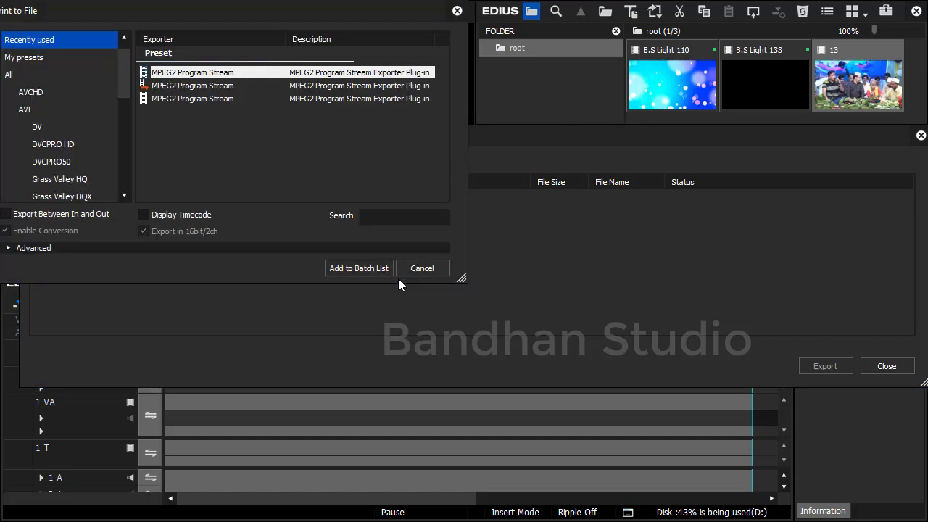
{"action": "left_click_drag", "start_coordinate": [304, 16], "coordinate": [547, 98]}
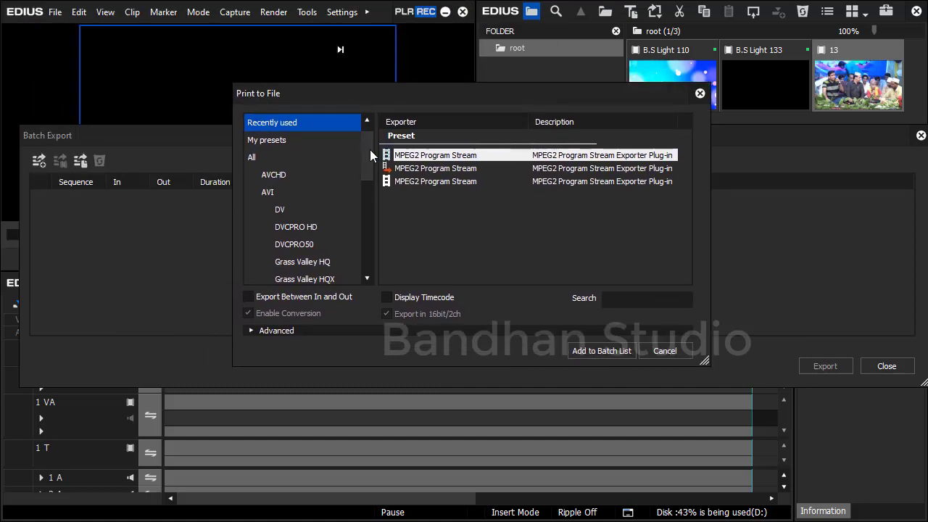
{"action": "left_click_drag", "start_coordinate": [370, 150], "coordinate": [369, 168]}
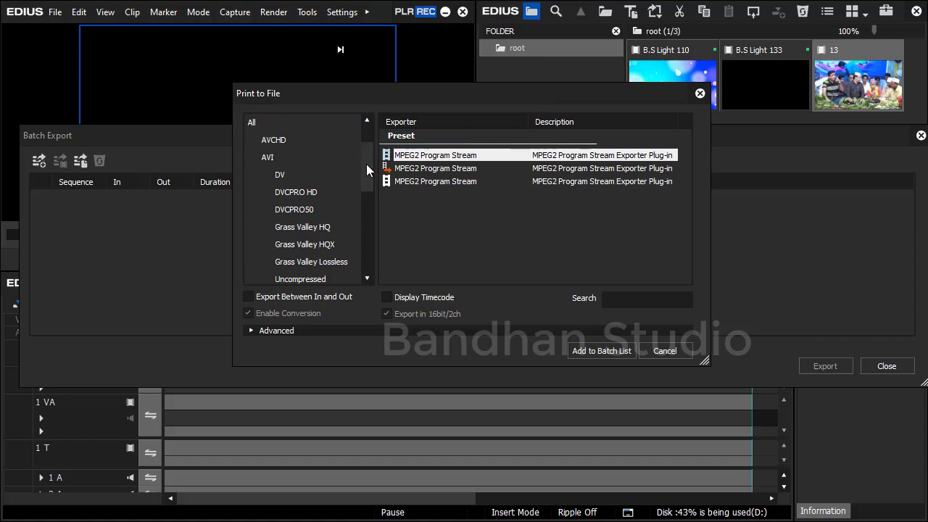
{"action": "left_click", "coordinate": [307, 232]}
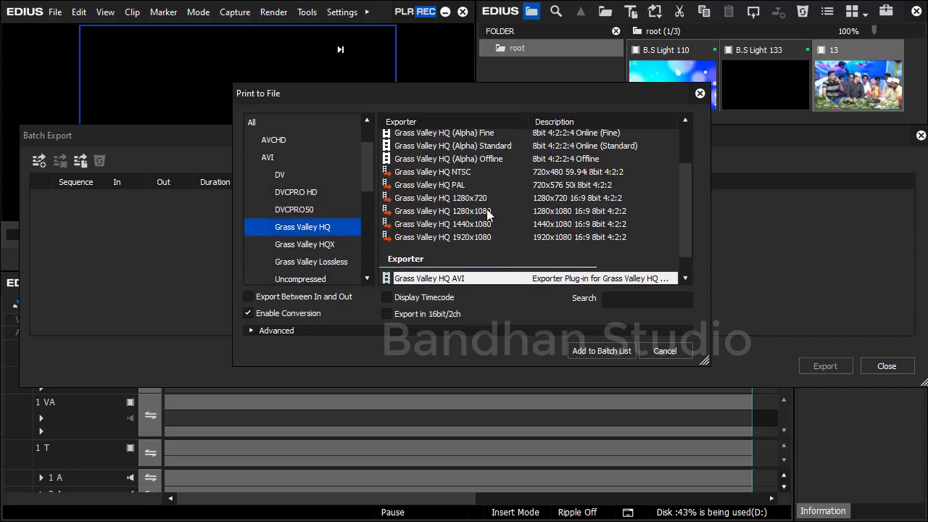
{"action": "left_click", "coordinate": [556, 147]}
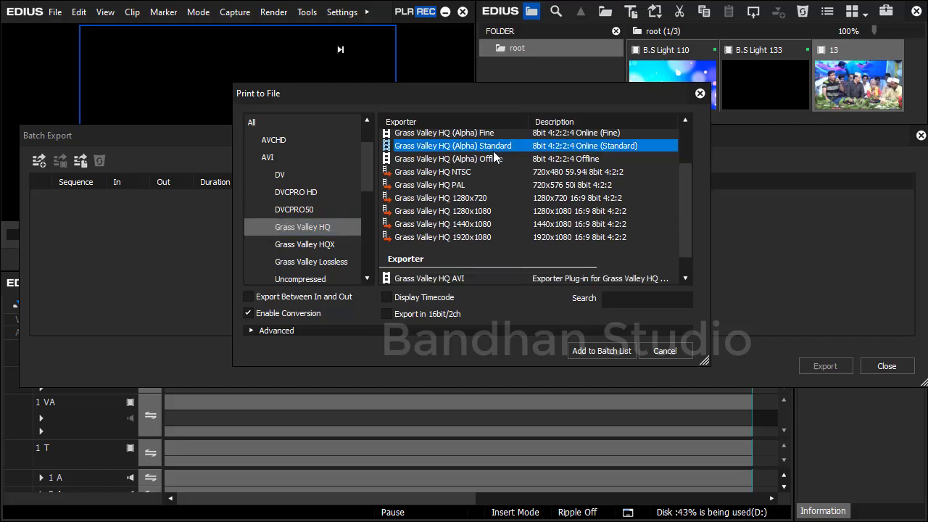
{"action": "left_click_drag", "start_coordinate": [689, 216], "coordinate": [688, 179]}
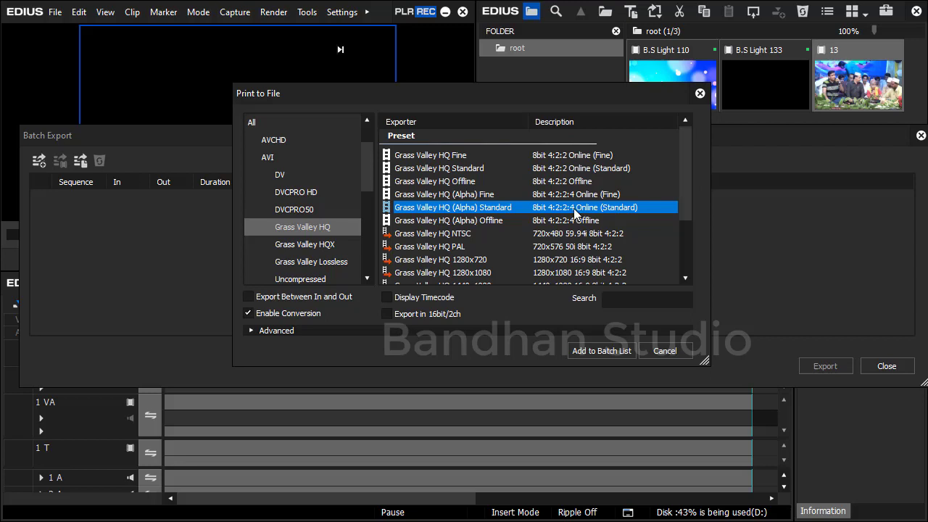
{"action": "left_click", "coordinate": [341, 297]}
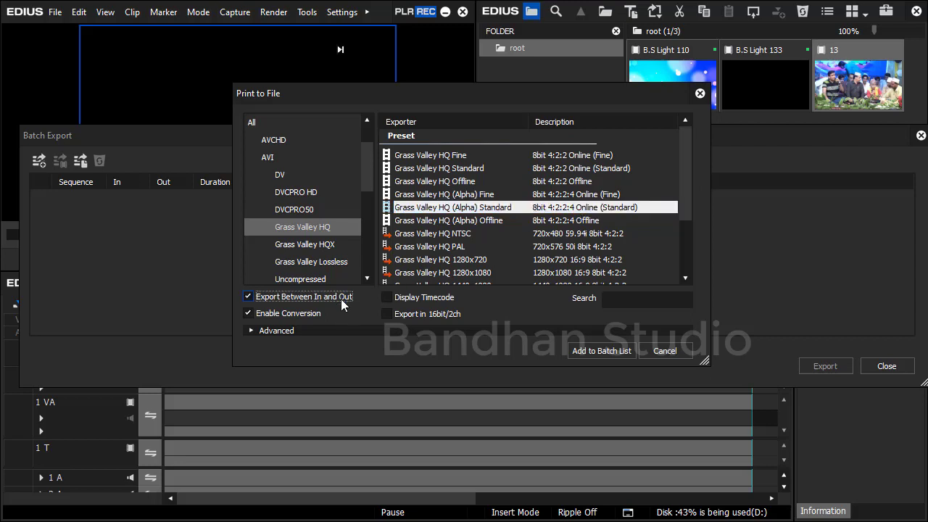
{"action": "left_click", "coordinate": [406, 314]}
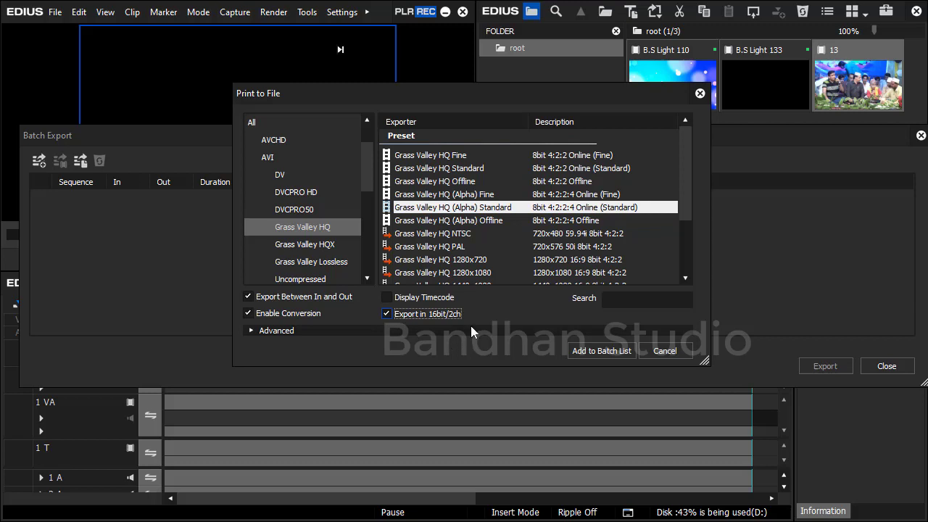
Step: Add the job to the batch list as AVI file 2 in Documents, and run the batch export
{"action": "left_click", "coordinate": [601, 352]}
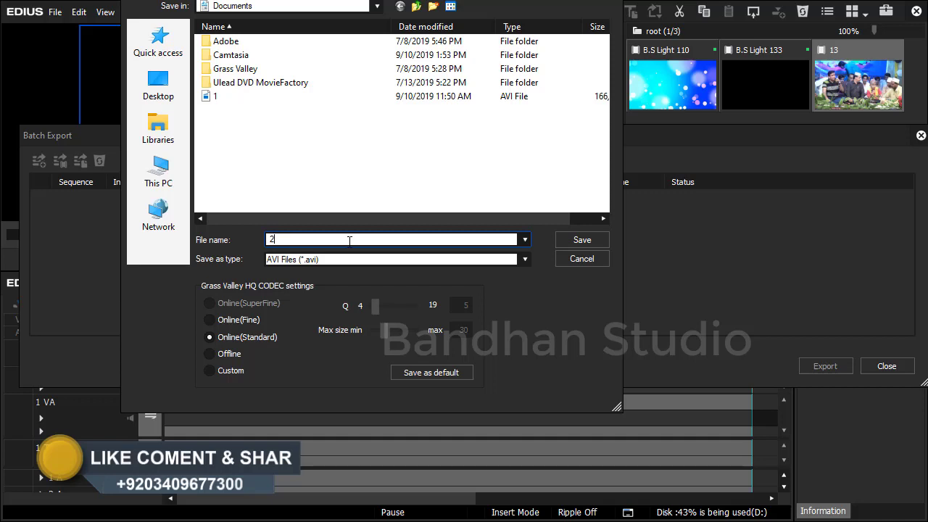
{"action": "left_click", "coordinate": [592, 243]}
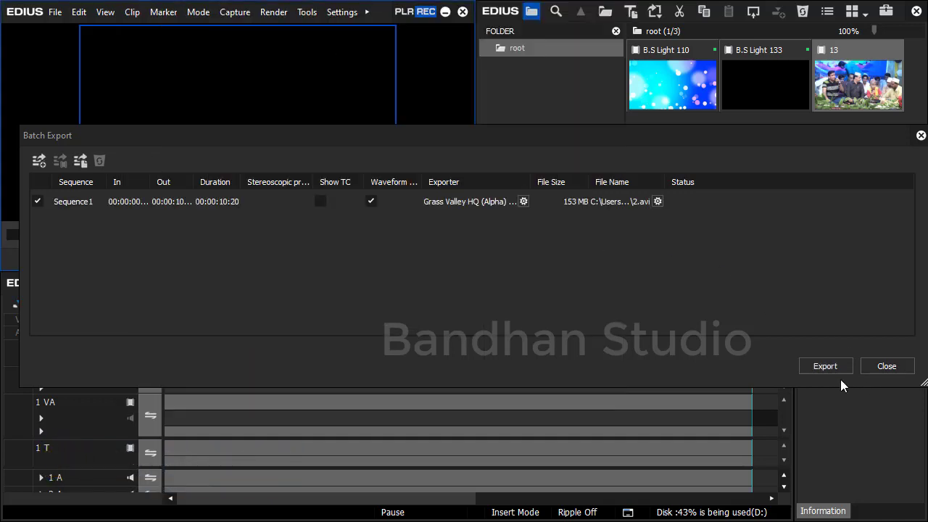
{"action": "left_click", "coordinate": [824, 365]}
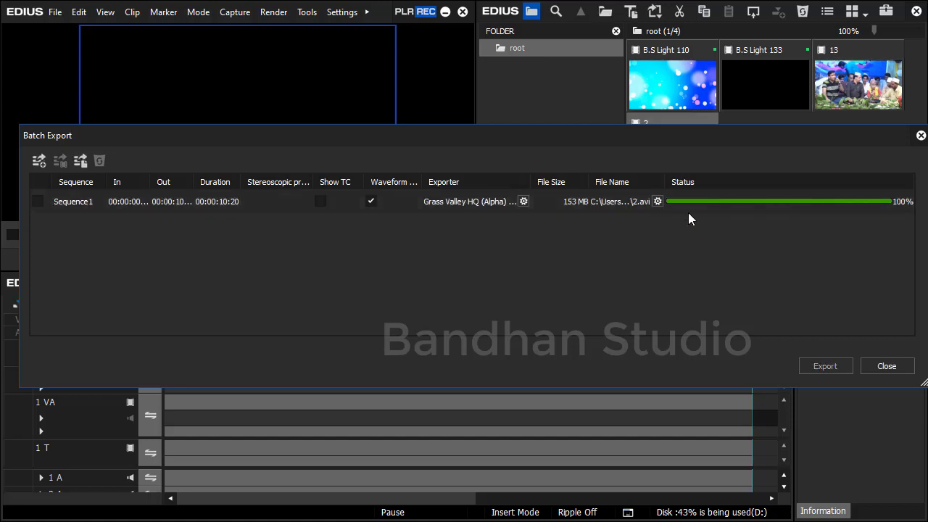
{"action": "left_click", "coordinate": [881, 367]}
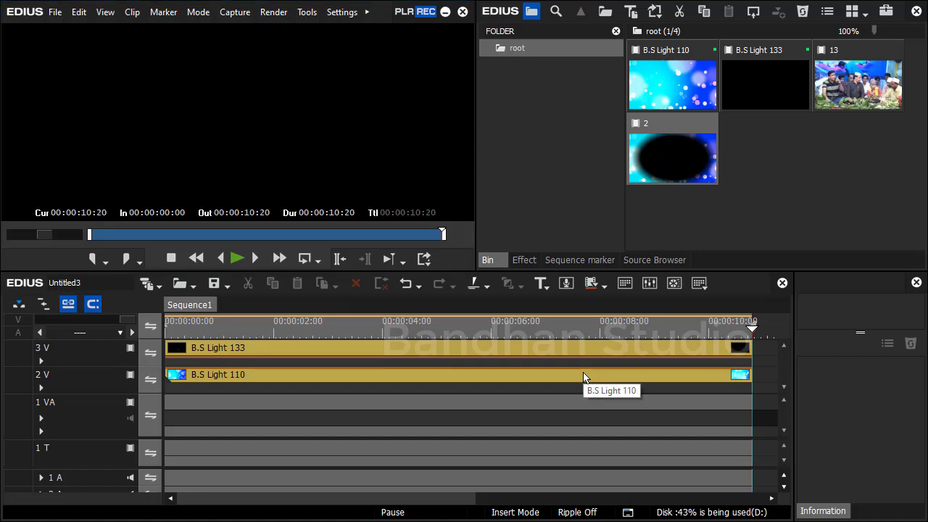
{"action": "key", "text": "F11"}
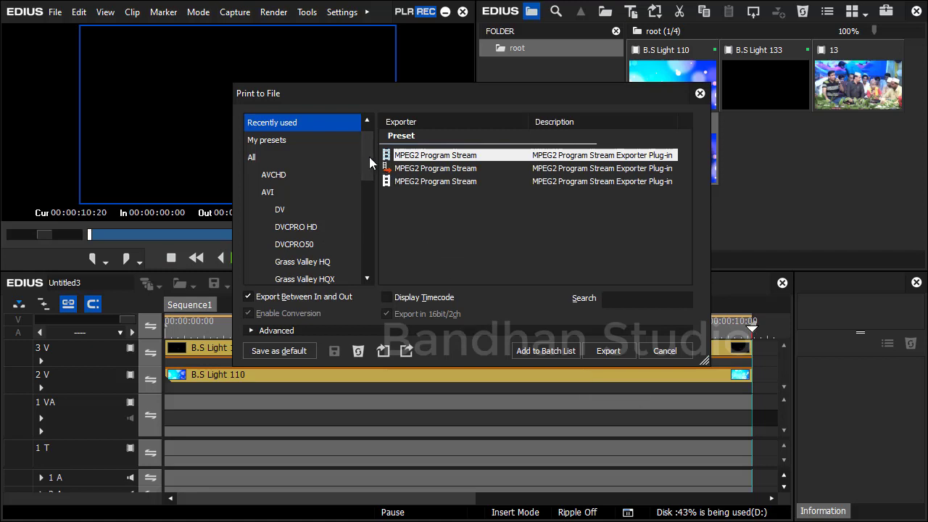
{"action": "scroll", "coordinate": [370, 163], "scroll_direction": "down", "scroll_amount": 2}
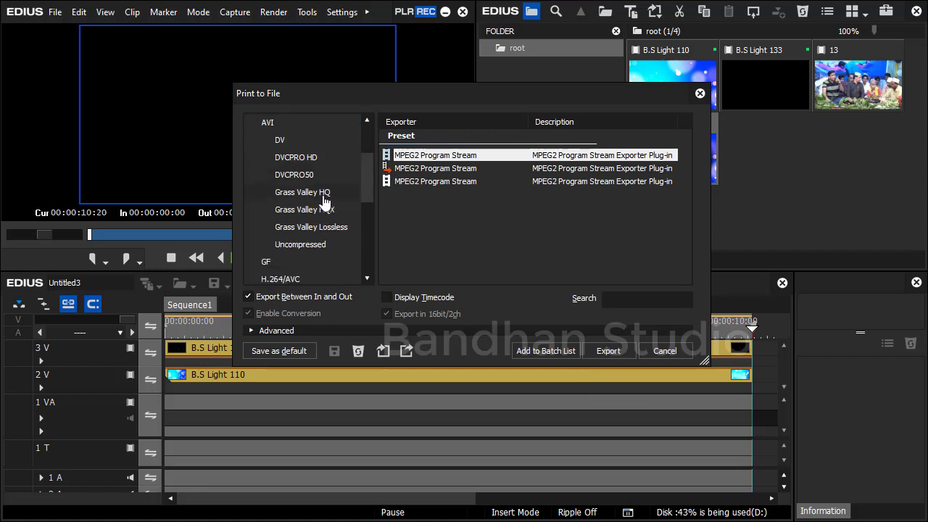
{"action": "left_click", "coordinate": [328, 192]}
{"action": "left_click_drag", "start_coordinate": [686, 190], "coordinate": [687, 156]}
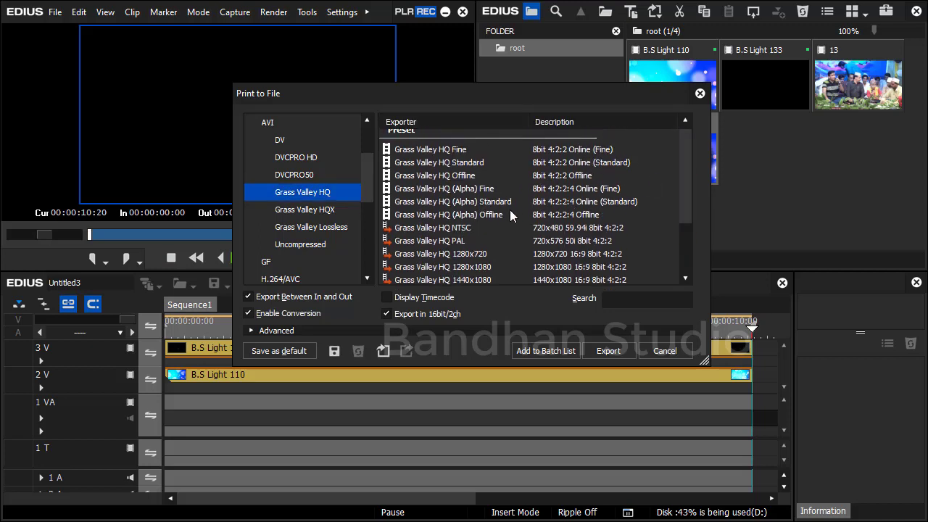
{"action": "left_click", "coordinate": [401, 205]}
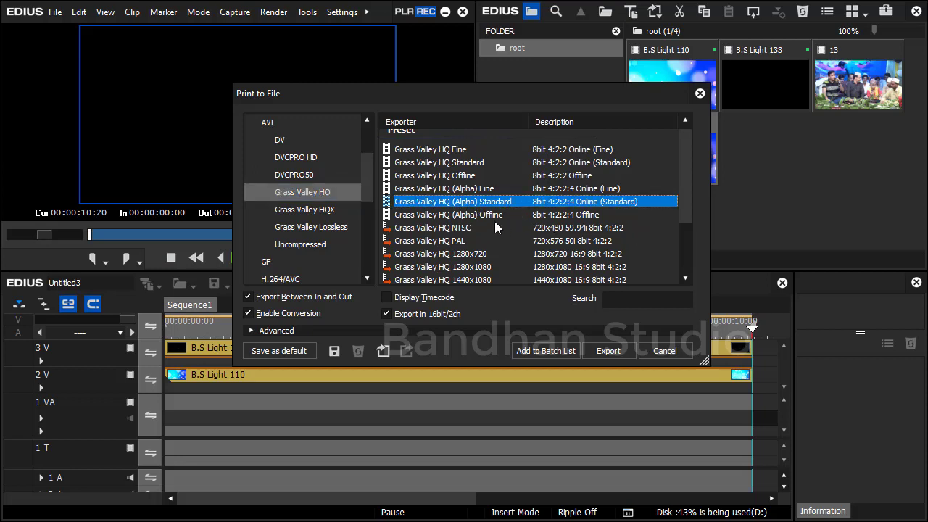
{"action": "left_click", "coordinate": [664, 350]}
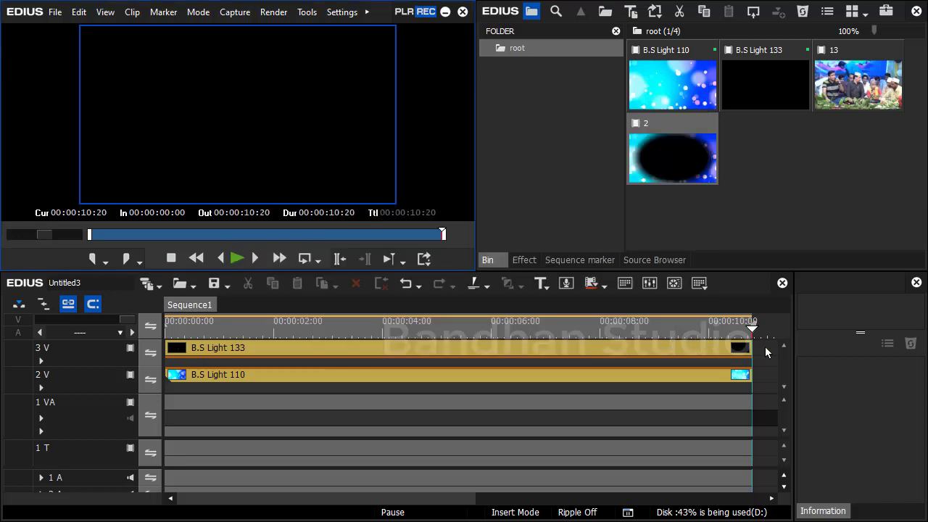
Step: Delete the B.S Light 133 and B.S Light 110 clips from the timeline
{"action": "left_click", "coordinate": [716, 368]}
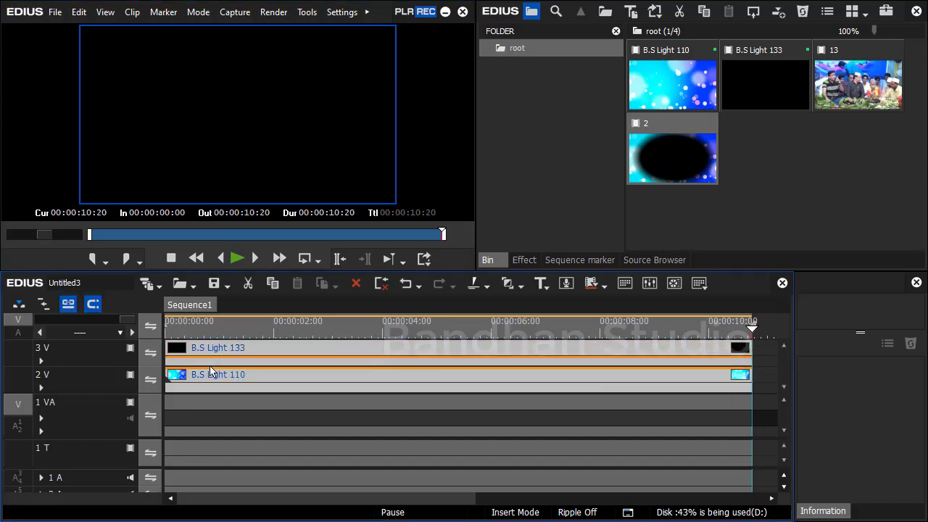
{"action": "key", "text": "Delete"}
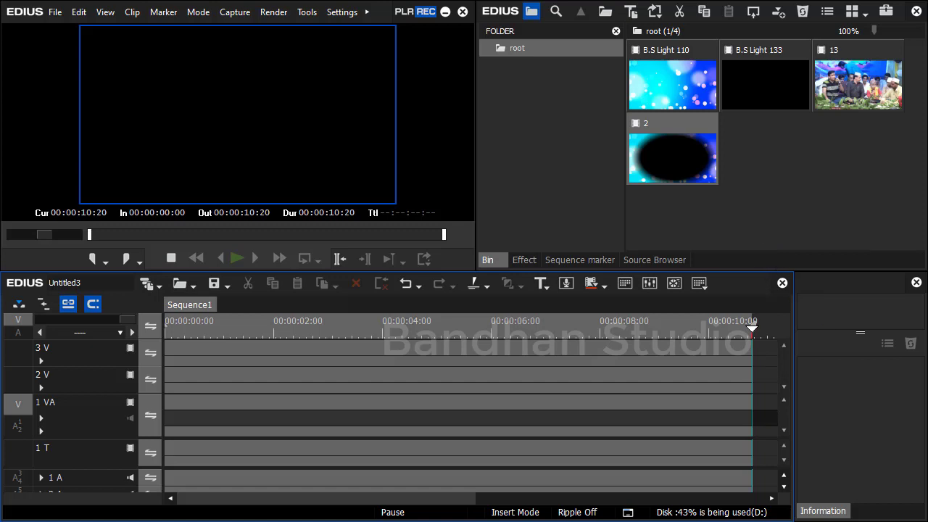
Step: Import the exported video 2 from the Documents folder into the bin and place it at the start of the 2 V track
{"action": "key", "text": "super+e"}
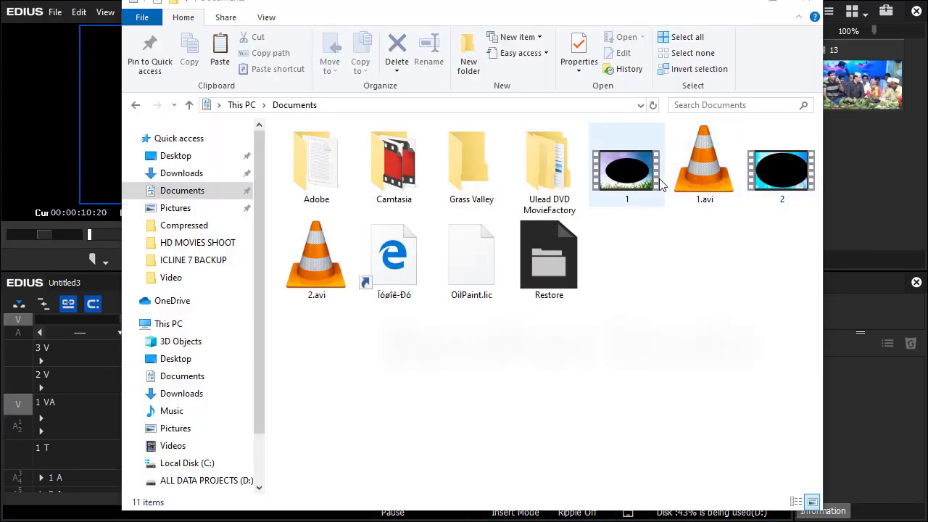
{"action": "left_click", "coordinate": [776, 176]}
{"action": "left_click_drag", "start_coordinate": [790, 179], "coordinate": [864, 181]}
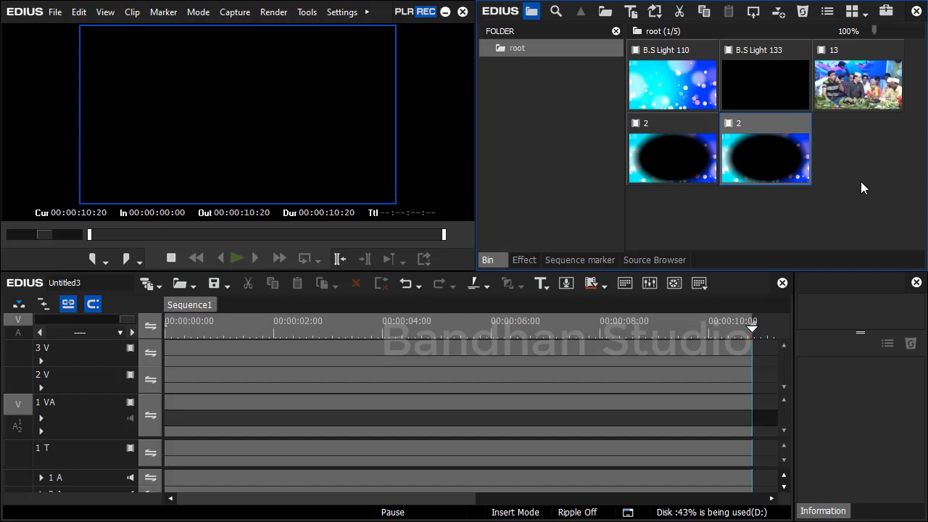
{"action": "left_click", "coordinate": [773, 155]}
{"action": "left_click_drag", "start_coordinate": [754, 167], "coordinate": [172, 384]}
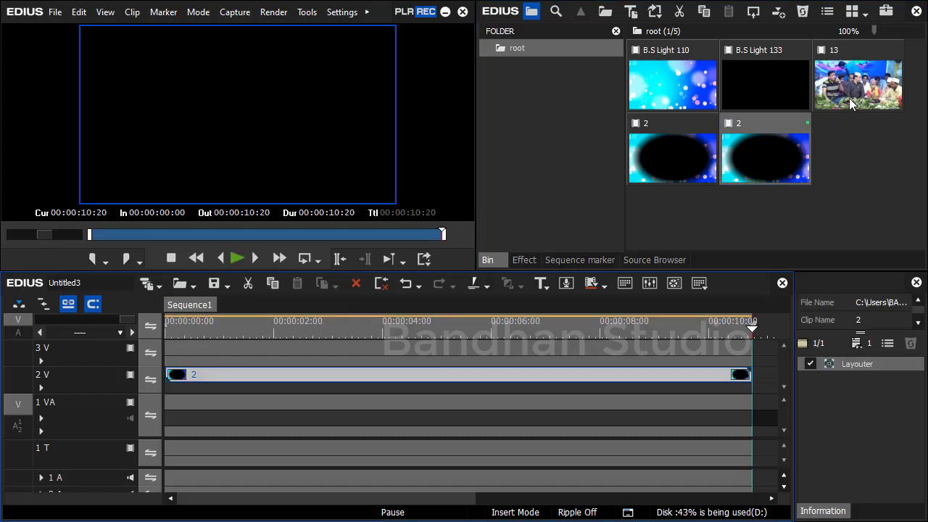
Step: Try clip 13 on the 1 VA track under the frame, trimmed to end at 00:00:10:20, and delete it from the track
{"action": "left_click_drag", "start_coordinate": [849, 98], "coordinate": [172, 428]}
{"action": "left_click_drag", "start_coordinate": [218, 337], "coordinate": [160, 375]}
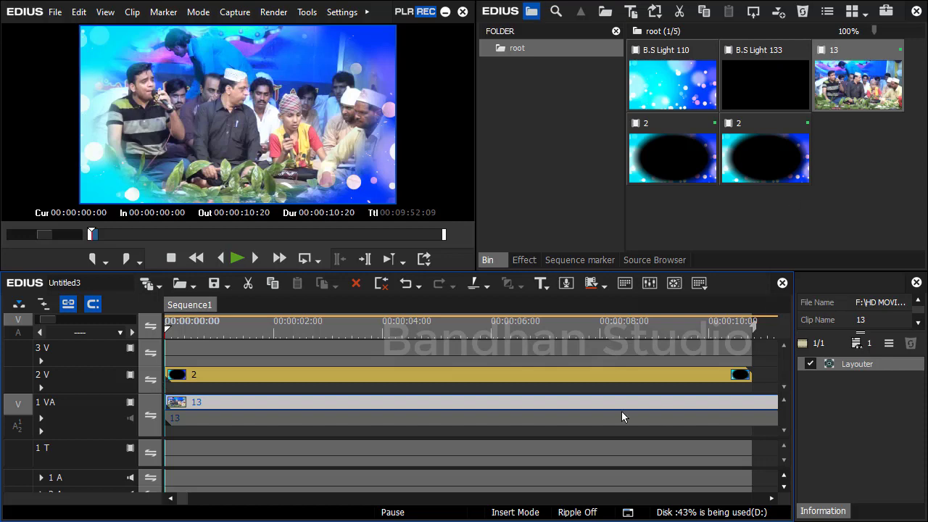
{"action": "left_click", "coordinate": [770, 330]}
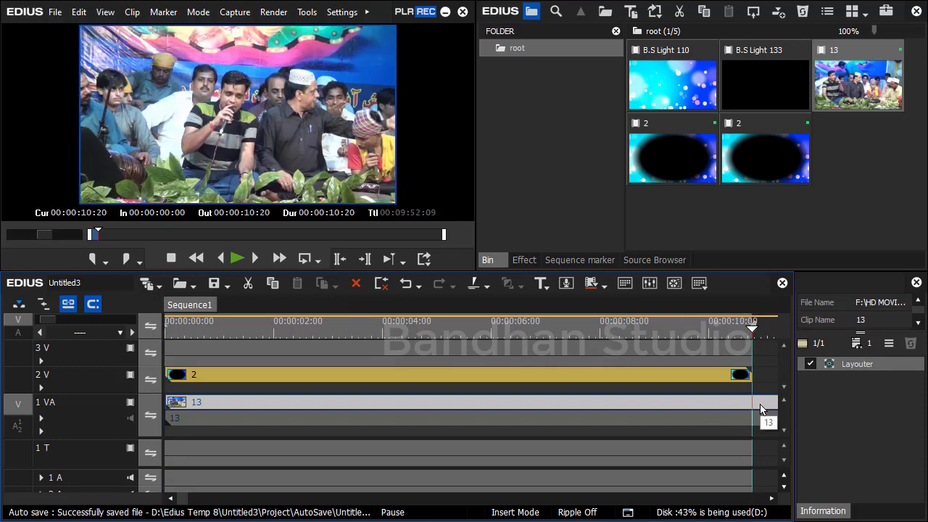
{"action": "left_click_drag", "start_coordinate": [652, 332], "coordinate": [751, 372]}
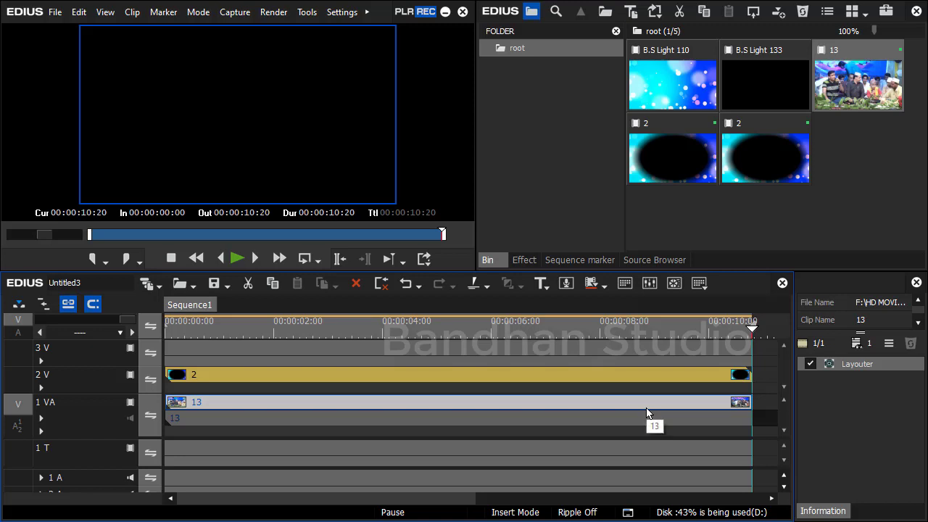
{"action": "key", "text": "Delete"}
{"action": "left_click_drag", "start_coordinate": [493, 332], "coordinate": [382, 331]}
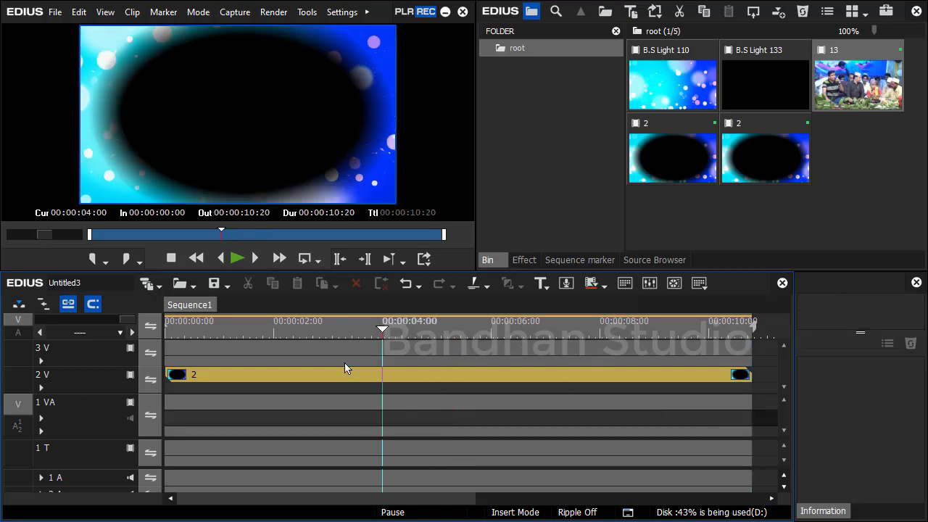
Step: Check the QuickTime importer setting under Importer/Exporter in System Settings, leaving the settings unchanged
{"action": "left_click", "coordinate": [342, 15]}
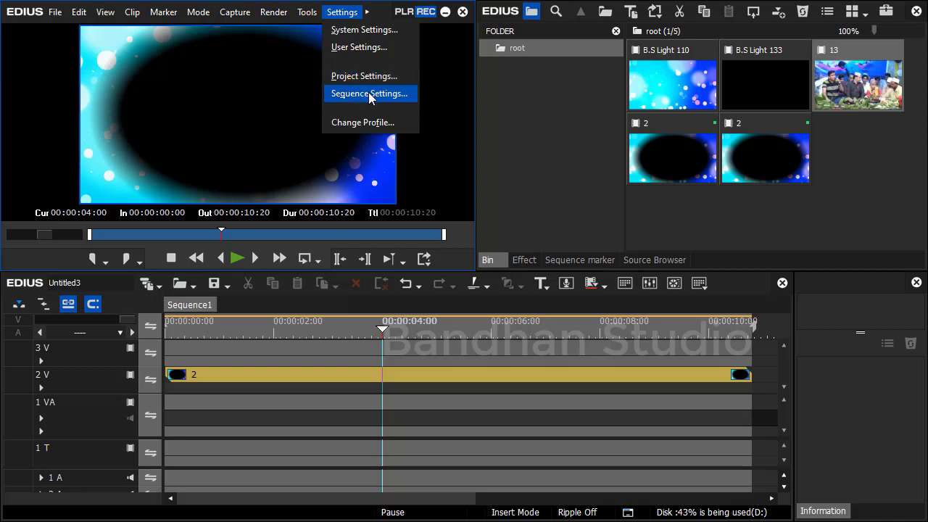
{"action": "left_click", "coordinate": [373, 31]}
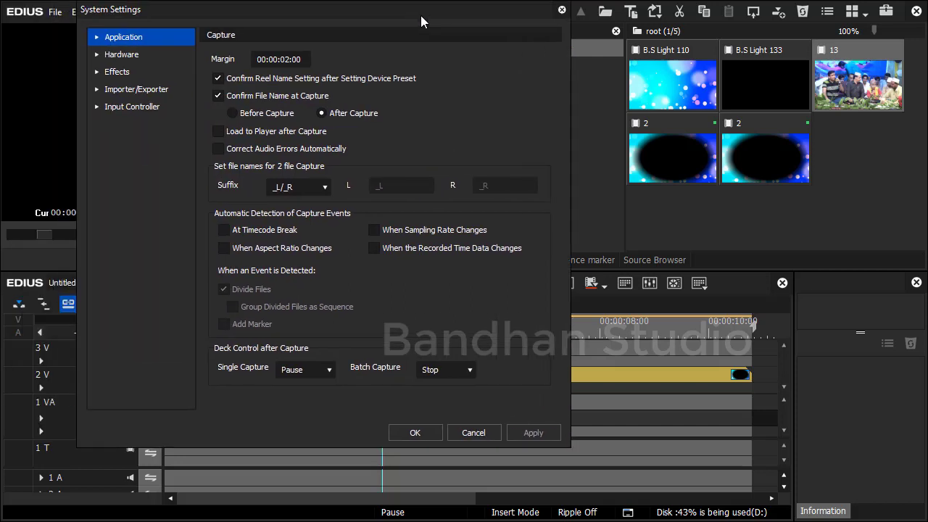
{"action": "left_click", "coordinate": [97, 89]}
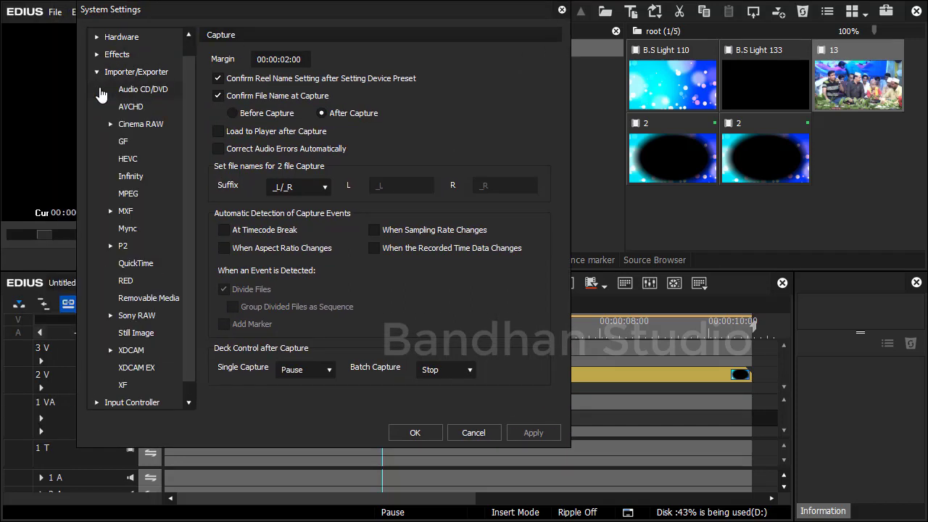
{"action": "left_click", "coordinate": [144, 265]}
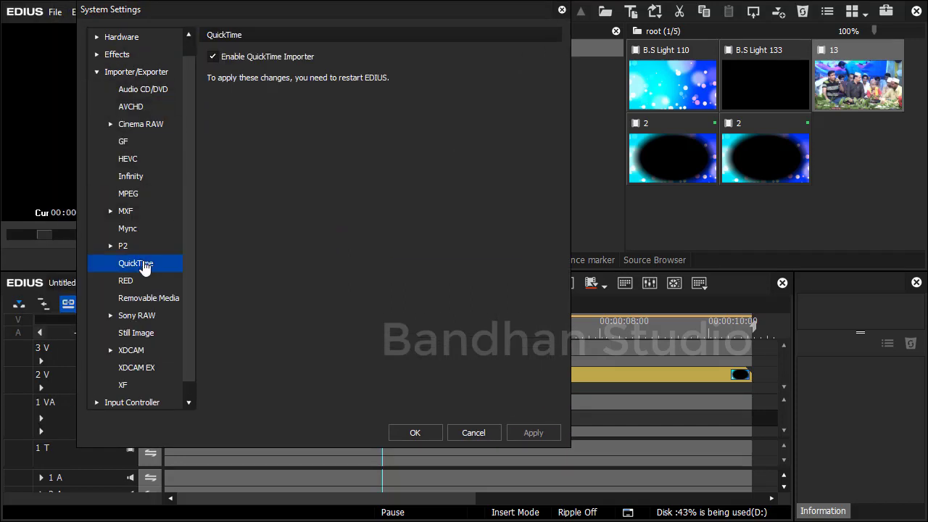
{"action": "scroll", "coordinate": [145, 264], "scroll_direction": "up", "scroll_amount": 1}
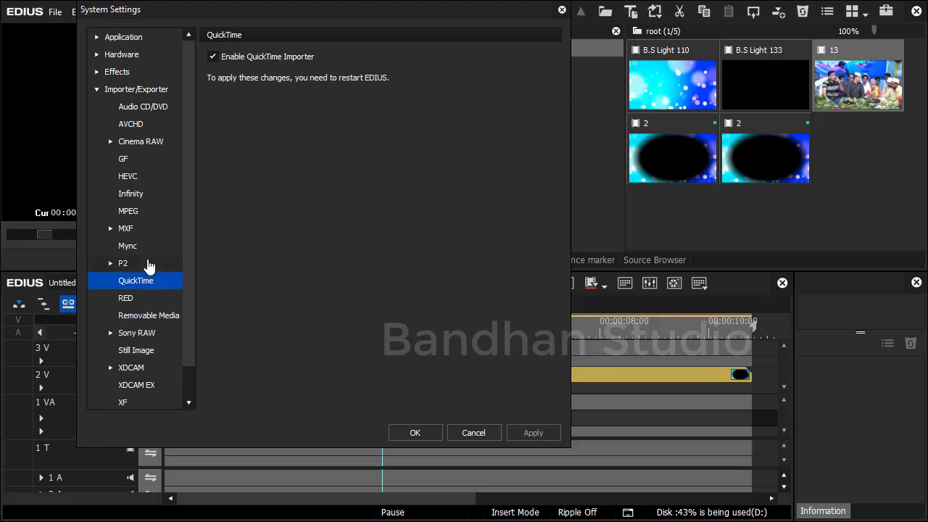
{"action": "left_click", "coordinate": [474, 433]}
Step: Review the MPEG-4 save options and basic encoding settings of the H.264/AVC exporter in Print to File, and cancel the export
{"action": "left_click_drag", "start_coordinate": [557, 332], "coordinate": [754, 348]}
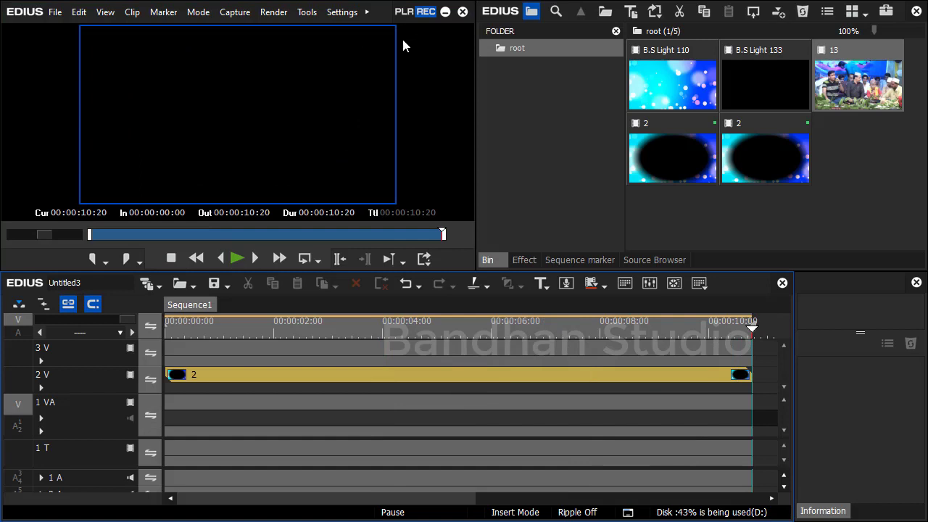
{"action": "left_click", "coordinate": [392, 266]}
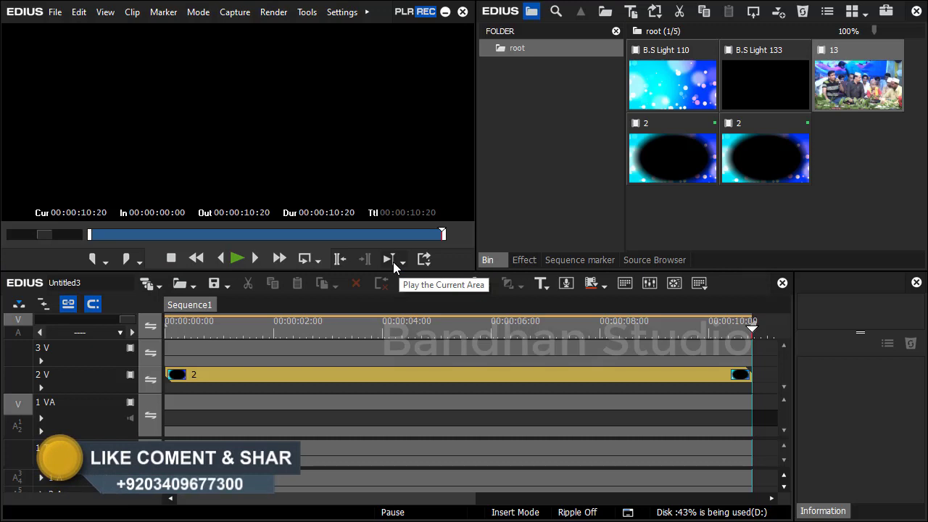
{"action": "key", "text": "F11"}
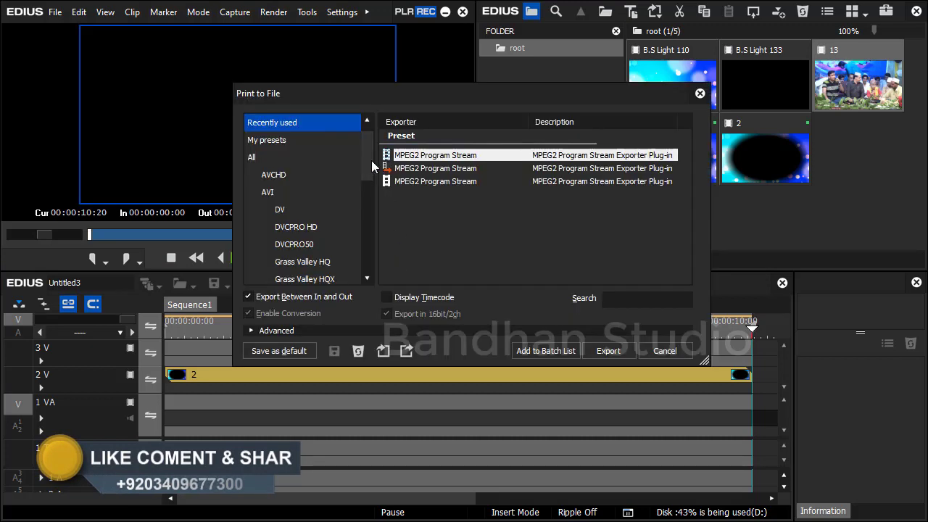
{"action": "left_click_drag", "start_coordinate": [371, 163], "coordinate": [371, 199]}
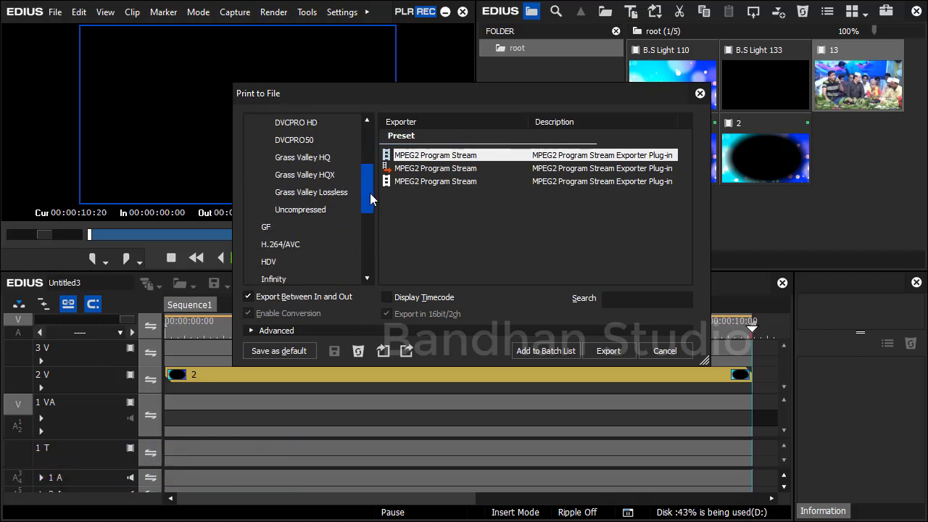
{"action": "left_click", "coordinate": [294, 244]}
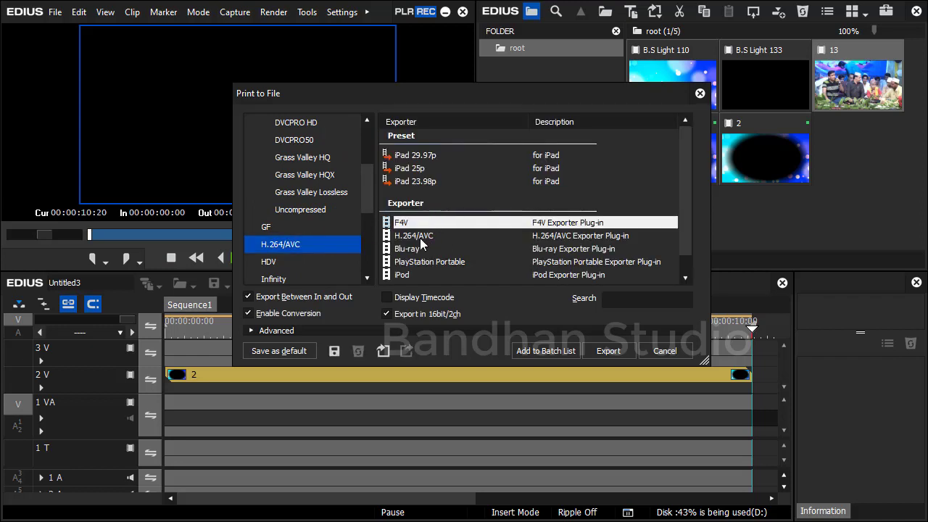
{"action": "left_click", "coordinate": [422, 236]}
{"action": "left_click", "coordinate": [628, 351]}
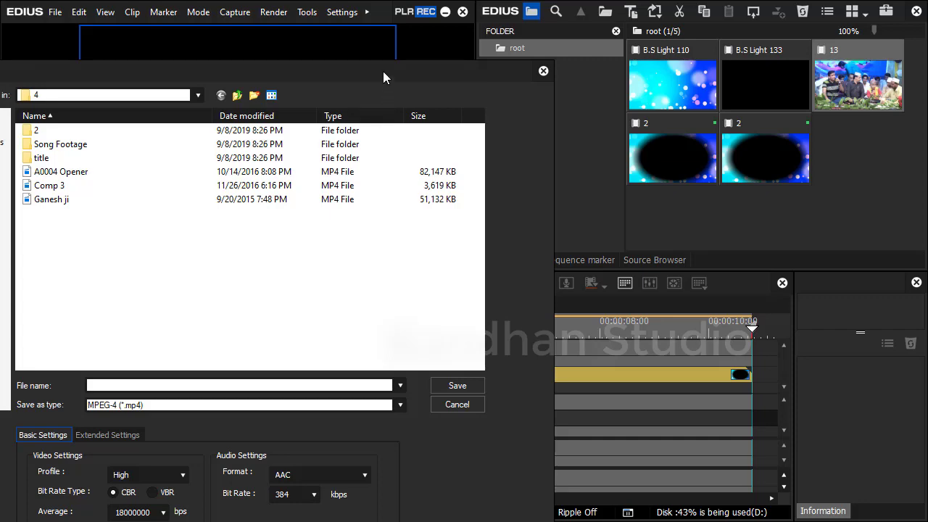
{"action": "left_click_drag", "start_coordinate": [383, 71], "coordinate": [657, 22]}
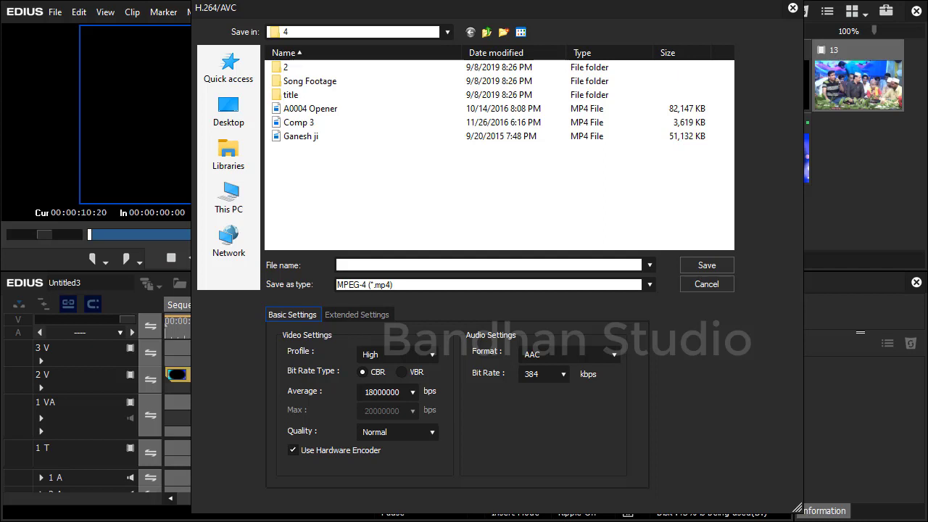
{"action": "left_click", "coordinate": [713, 290]}
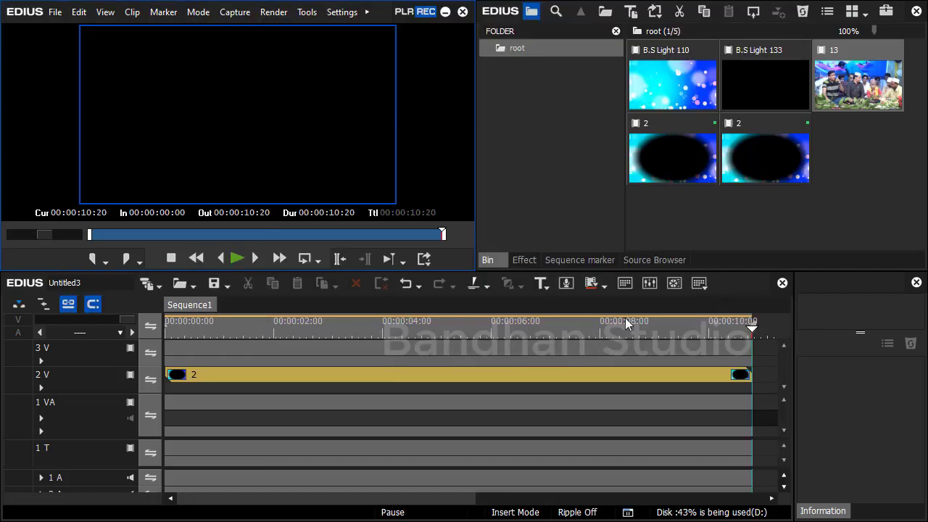
Step: Minimize the browser window with the Bandhan Studio YouTube channel and return to the EDIUS timeline
{"action": "left_click_drag", "start_coordinate": [608, 333], "coordinate": [750, 379]}
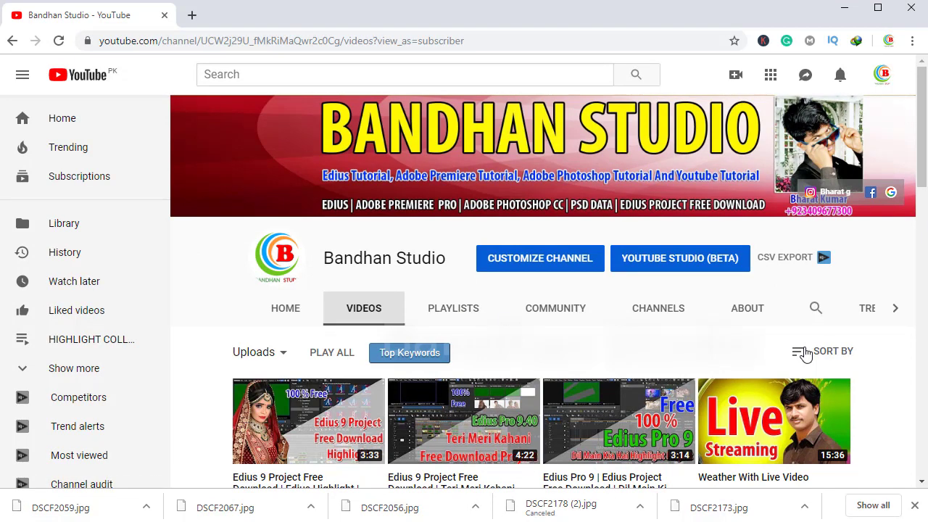
{"action": "left_click", "coordinate": [844, 8]}
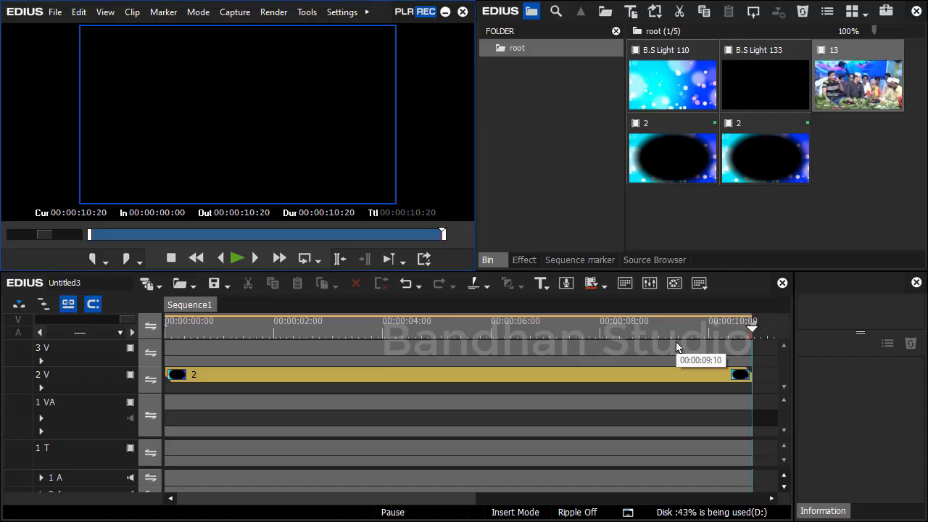